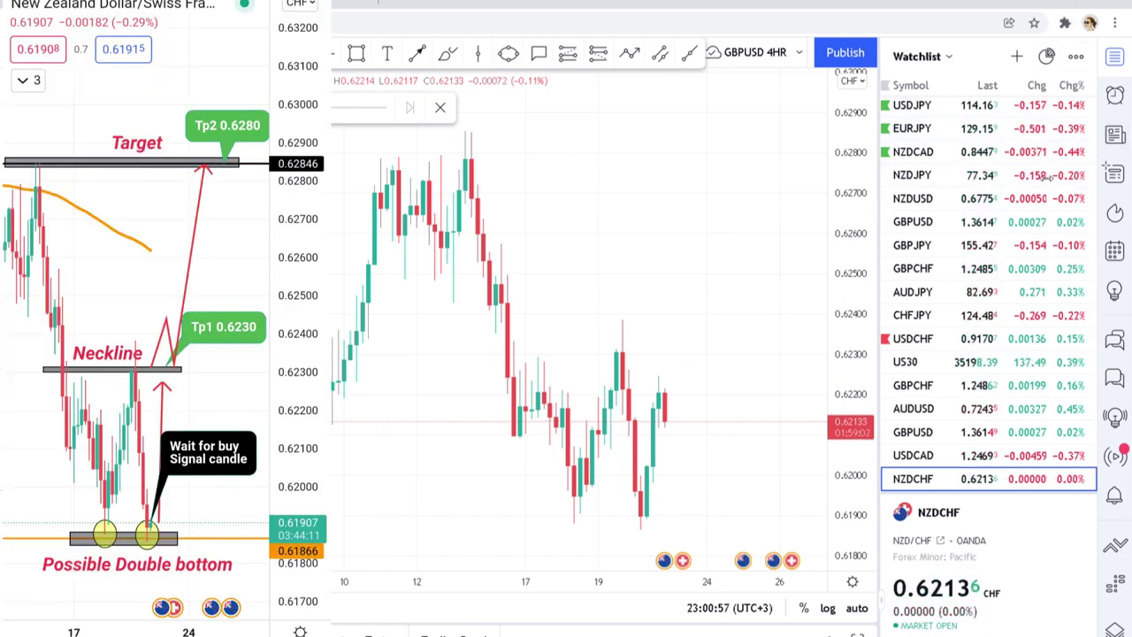
Hide the watchlist panel so the NZD/CHF 4h chart spans the full width
click(1113, 186)
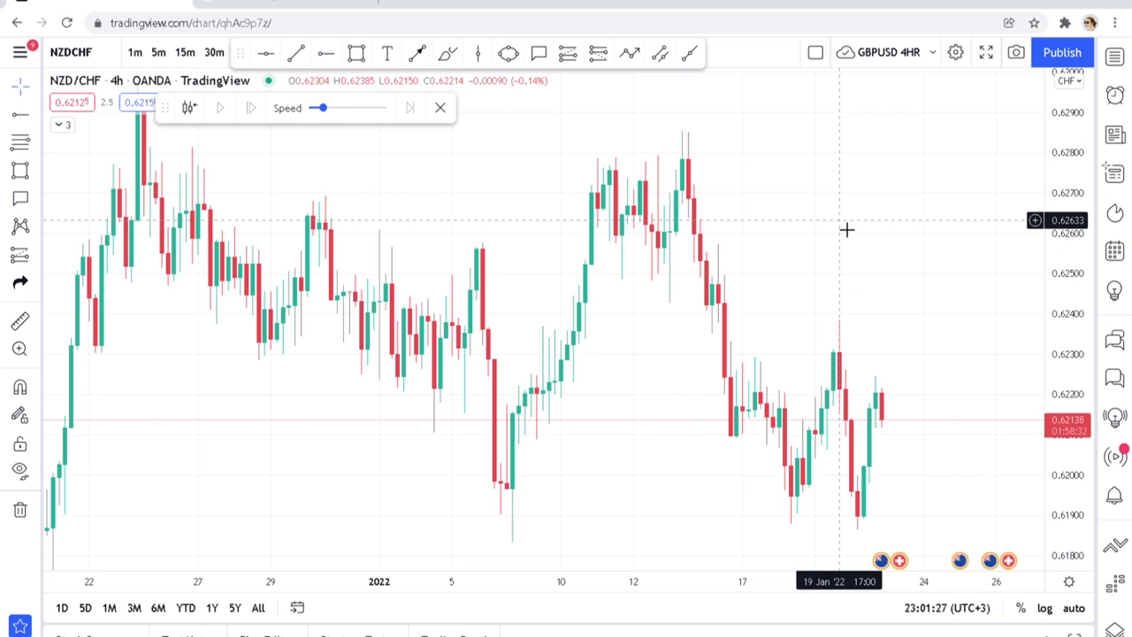
Draw a dark grey rectangle over the 0.61825–0.61893 support zone beneath the January lows
drag(866, 298, 779, 238)
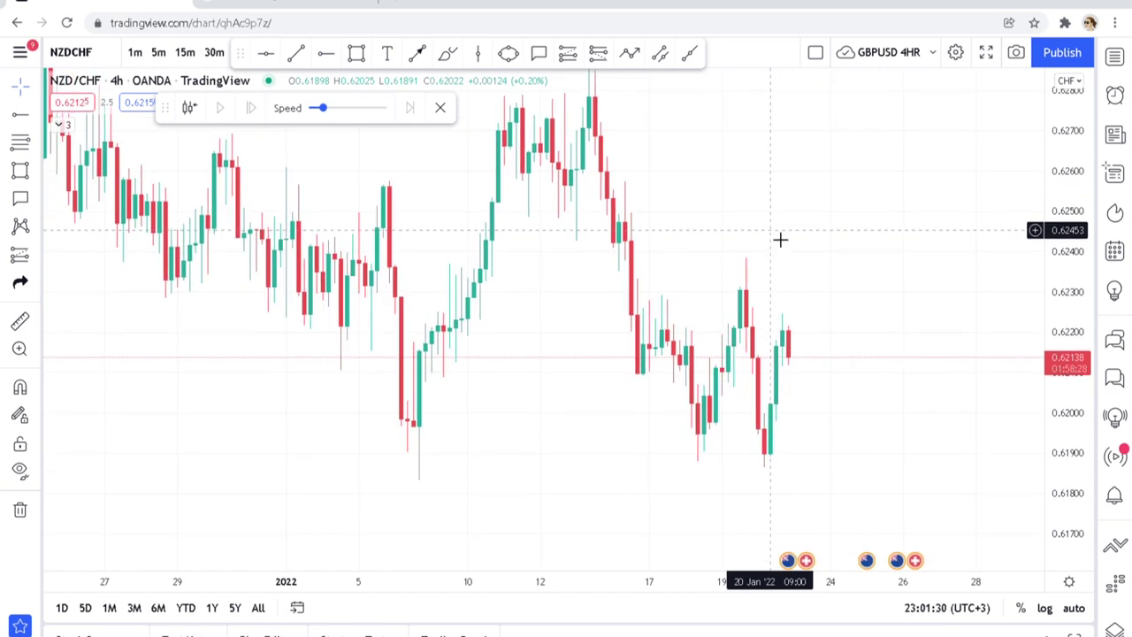
click(357, 53)
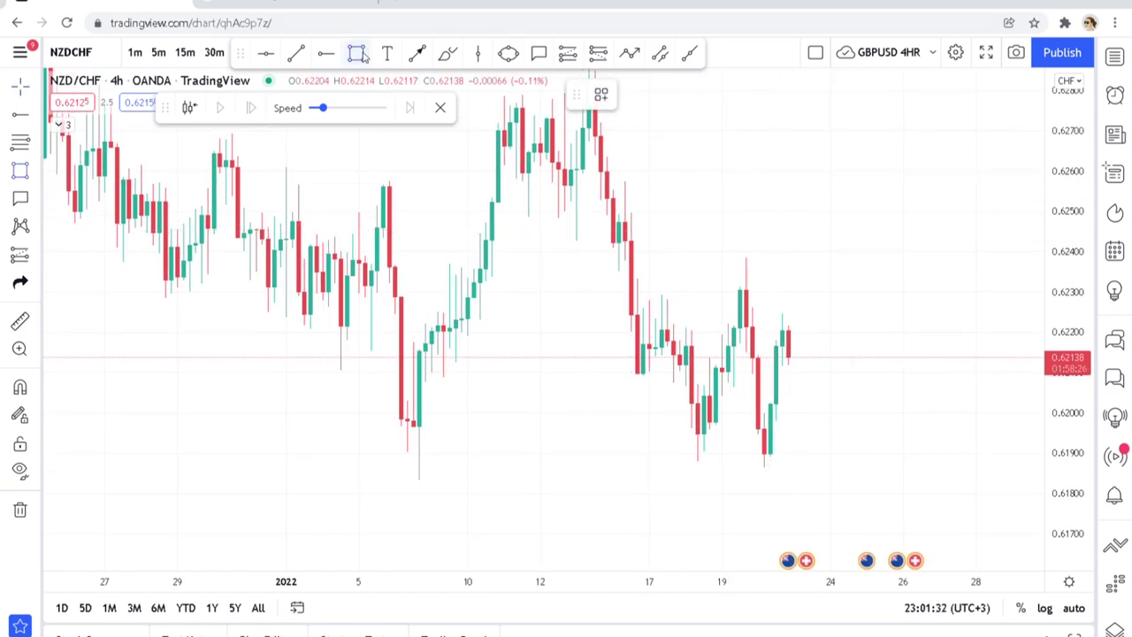
click(219, 457)
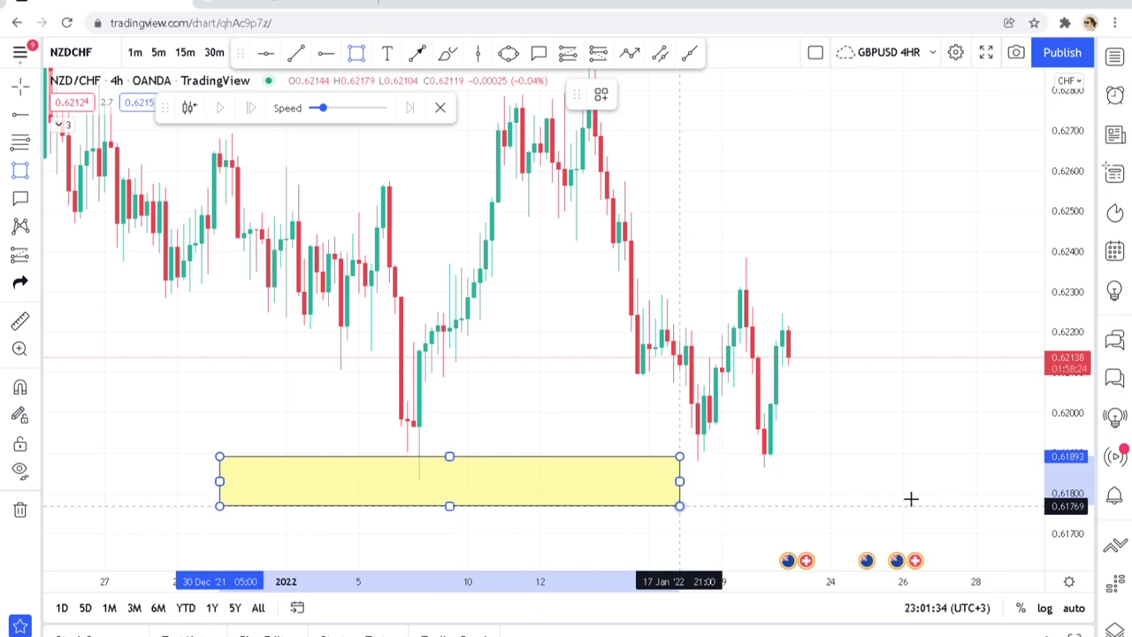
click(966, 482)
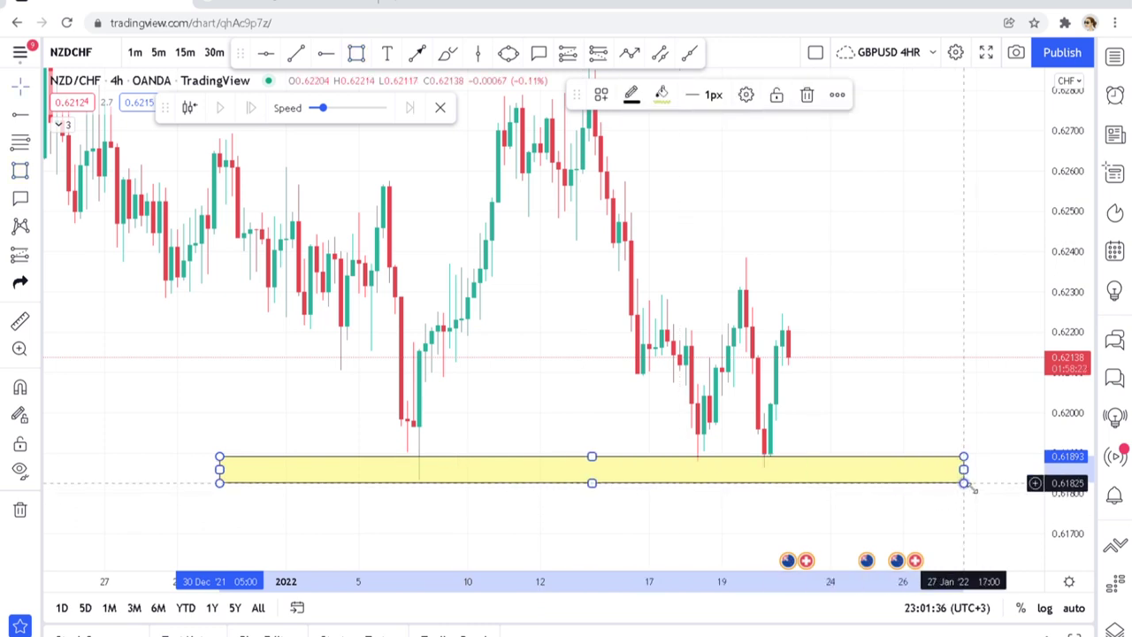
click(662, 96)
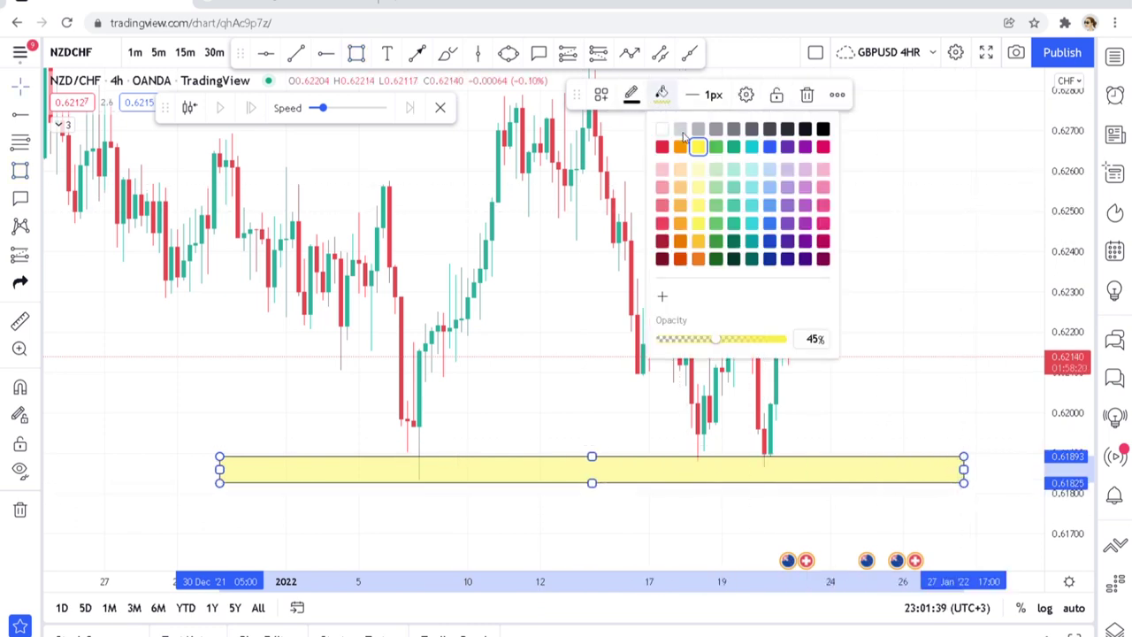
click(823, 130)
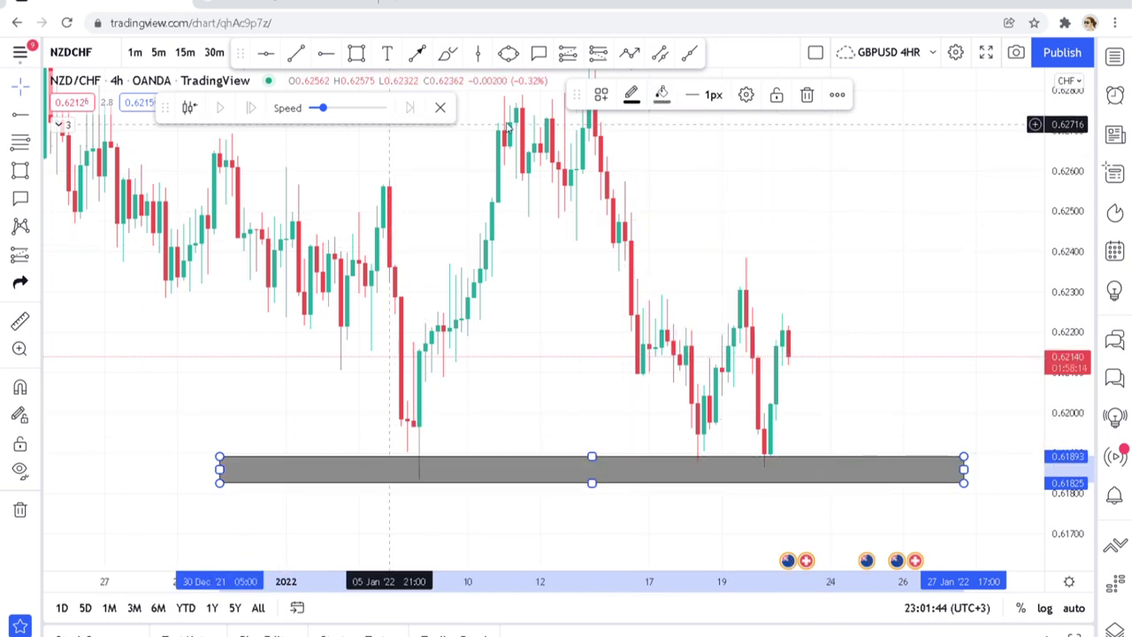
click(445, 55)
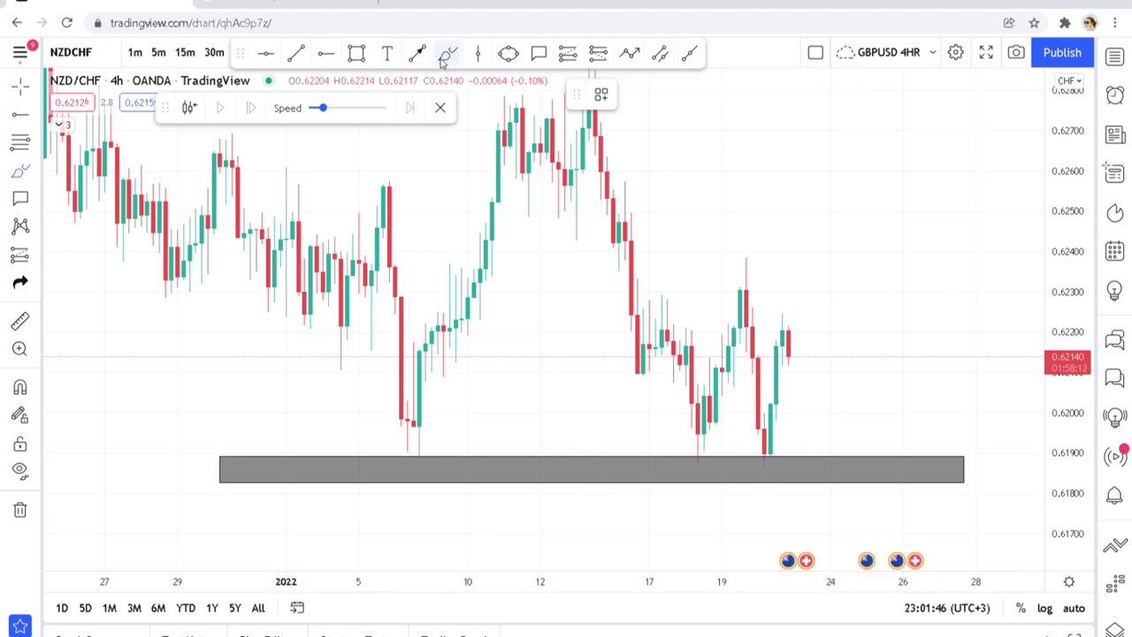
Circle the bottoms above the grey zone in purple and add a red horizontal ray at 0.62538
drag(400, 405, 439, 420)
mouse_move(675, 454)
mouse_down()
mouse_move(721, 439)
mouse_move(823, 465)
mouse_move(821, 449)
mouse_up()
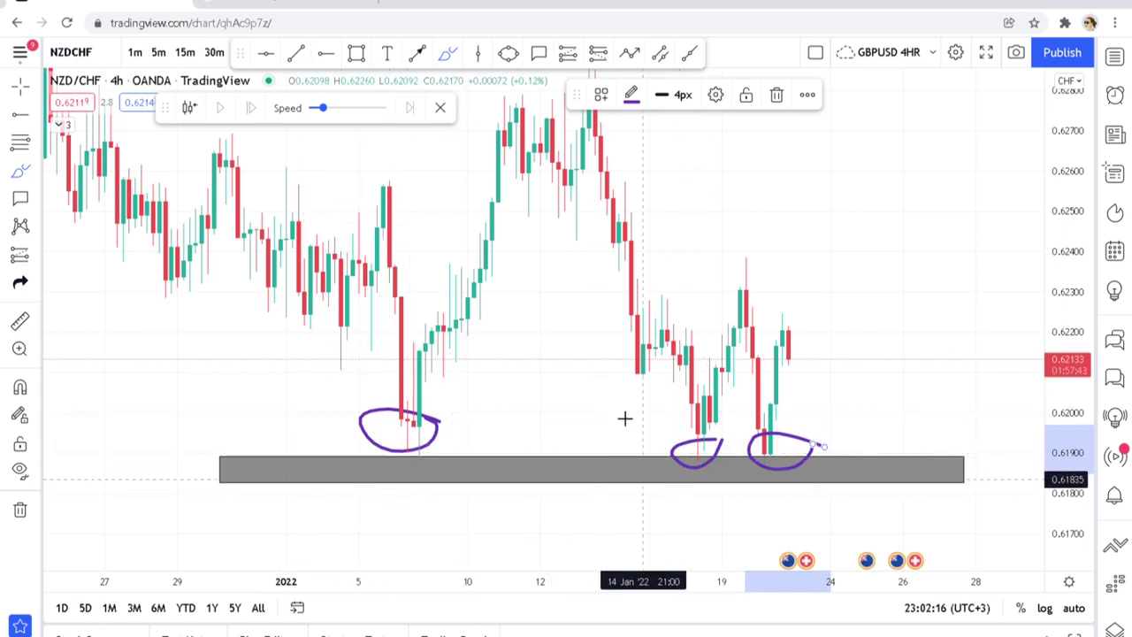
click(325, 55)
click(741, 196)
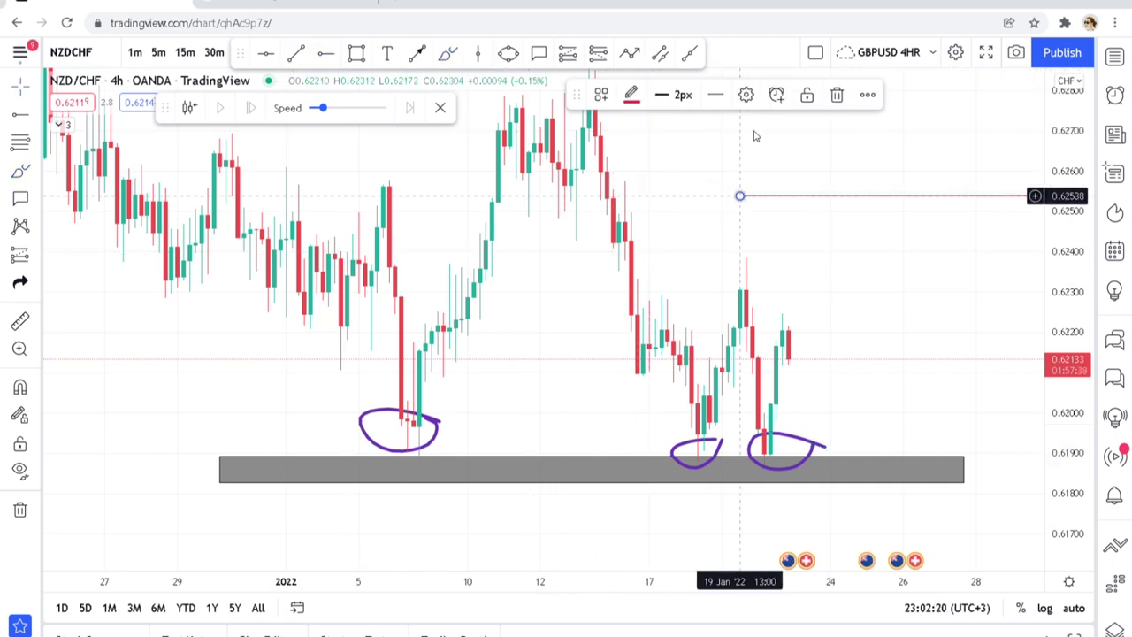
drag(754, 282, 763, 349)
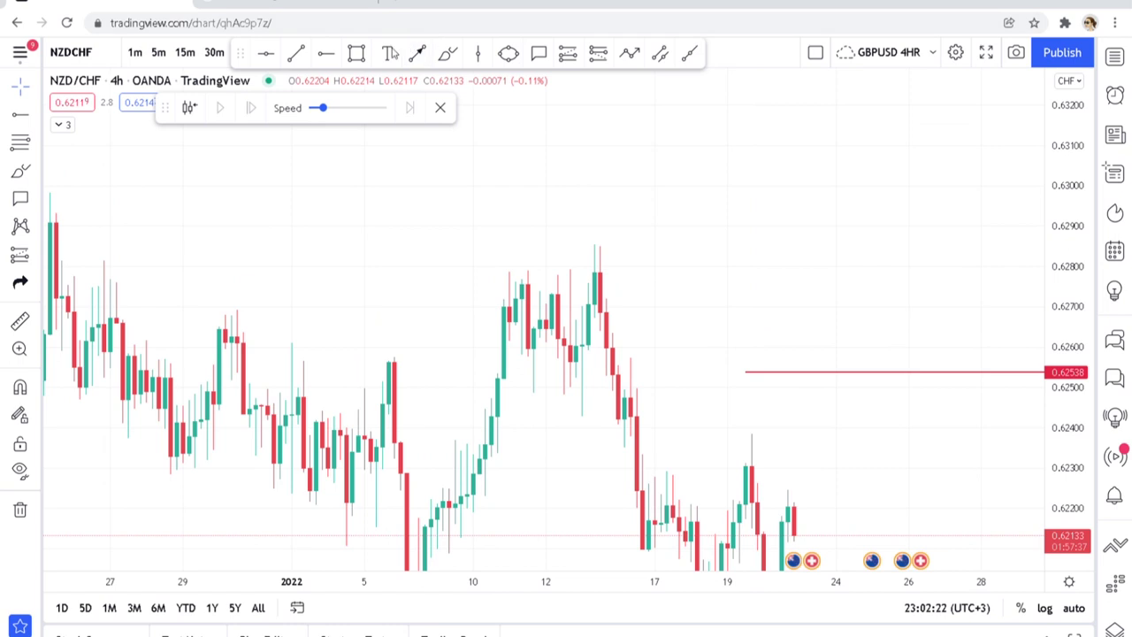
Draw a thin grey rectangle across the January highs at about 0.62778–0.62820
click(195, 257)
click(818, 258)
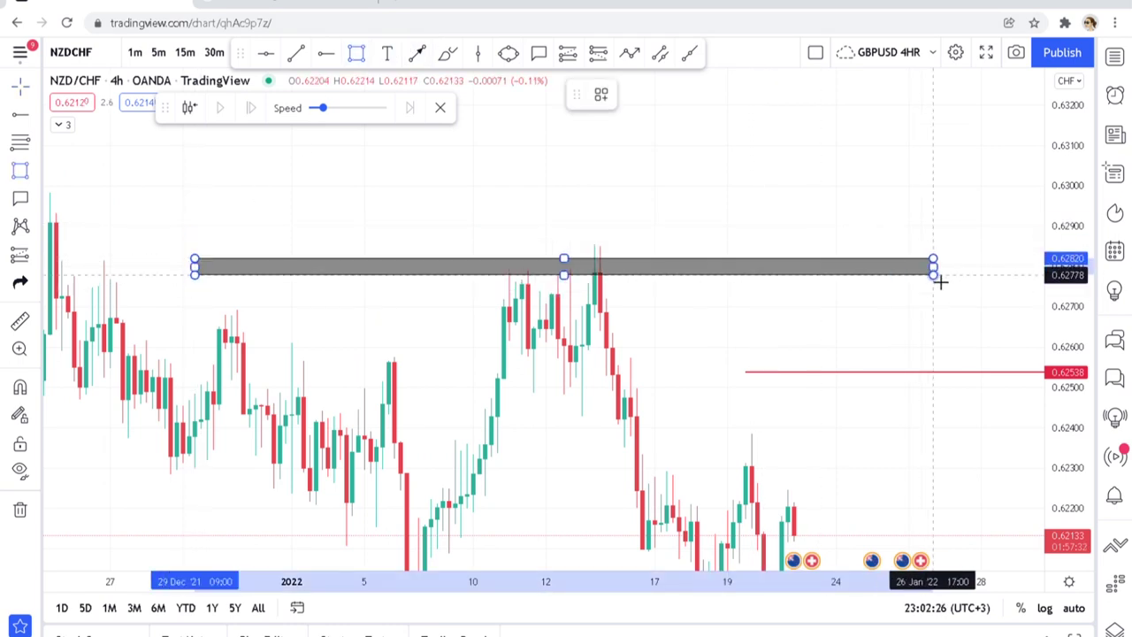
click(934, 272)
drag(904, 440, 887, 265)
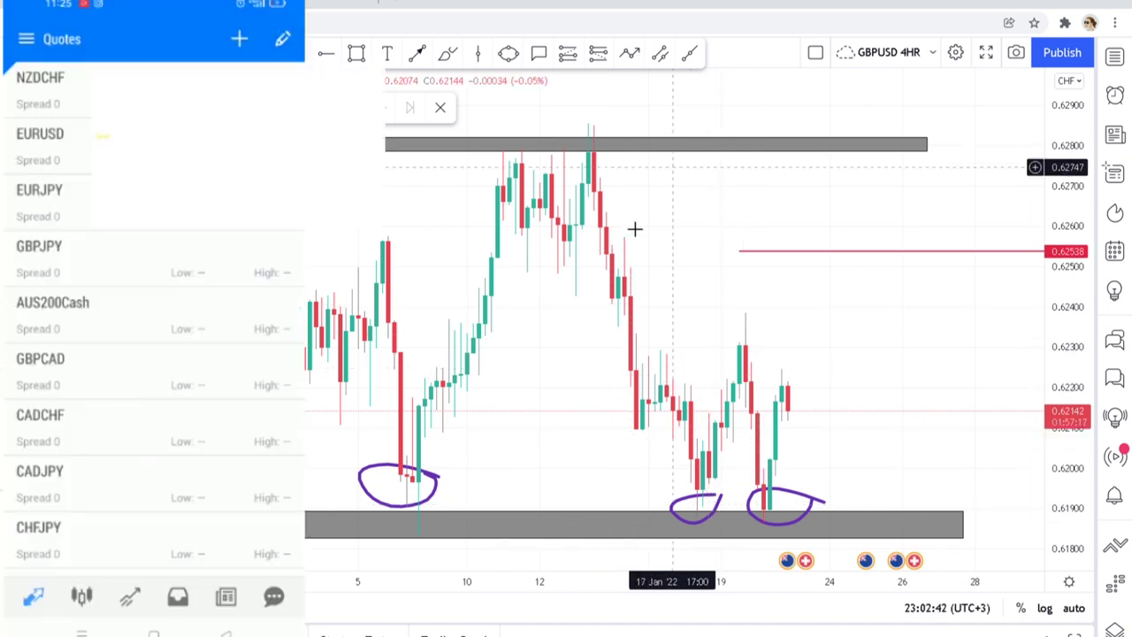
Pan the NZD/CHF chart to the left
drag(651, 174, 523, 183)
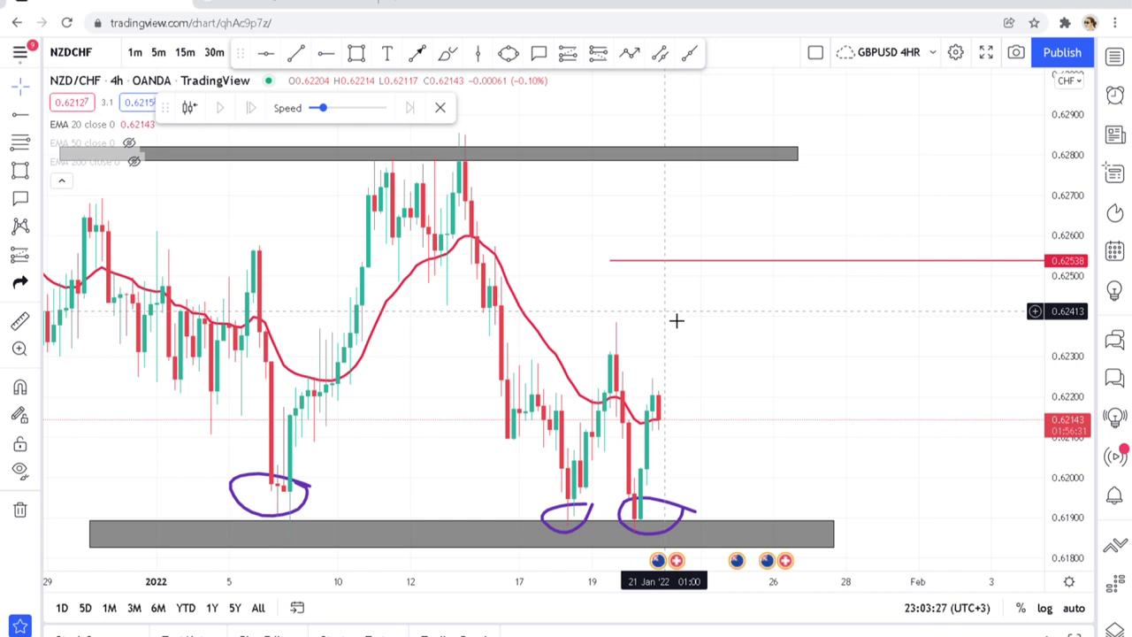
Make the black 50 EMA and orange 200 EMA visible on the chart
mouse_move(130, 143)
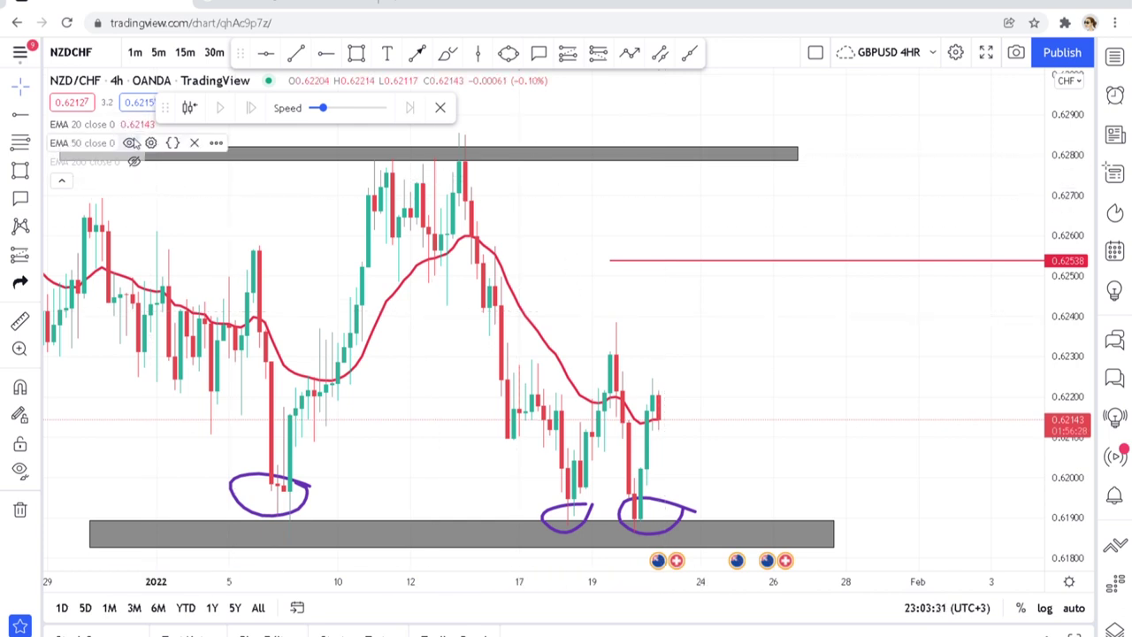
click(130, 142)
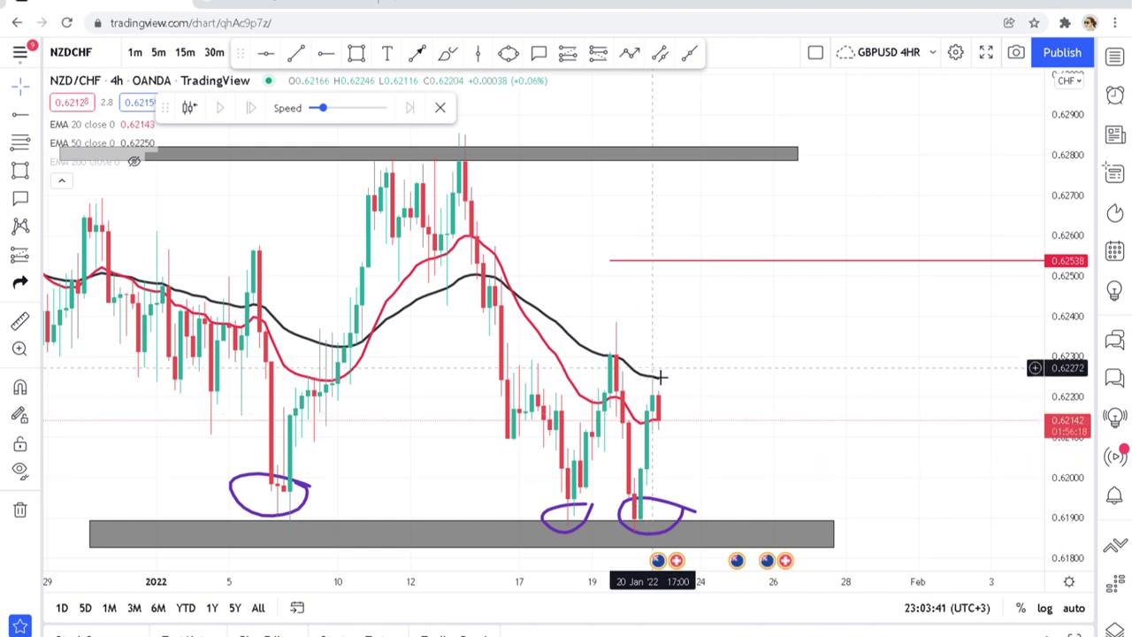
mouse_move(130, 172)
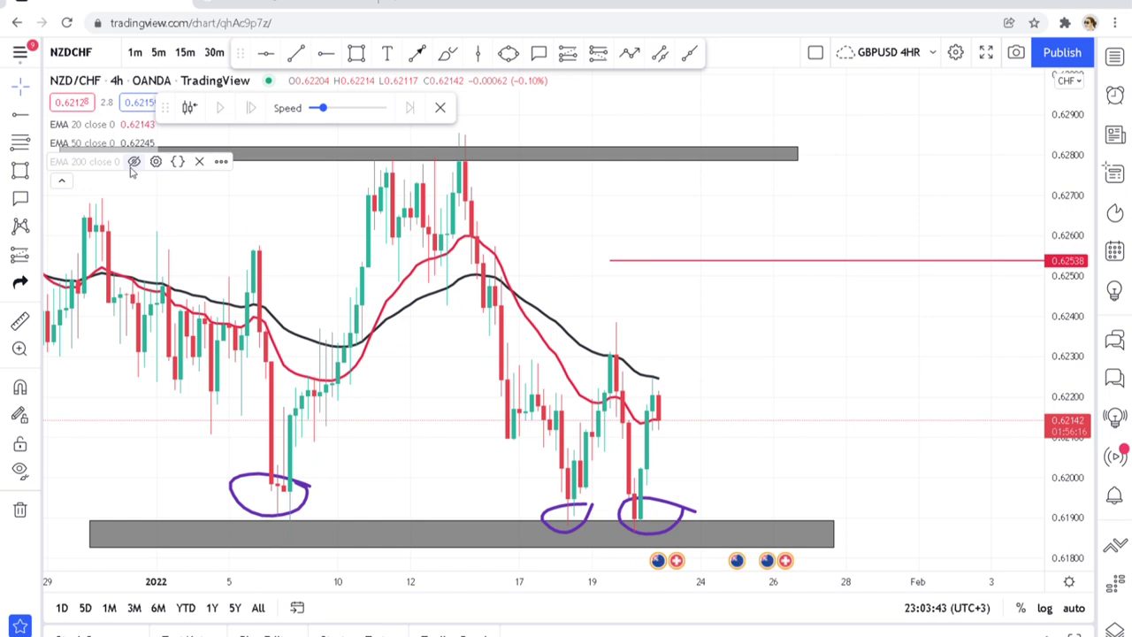
click(131, 168)
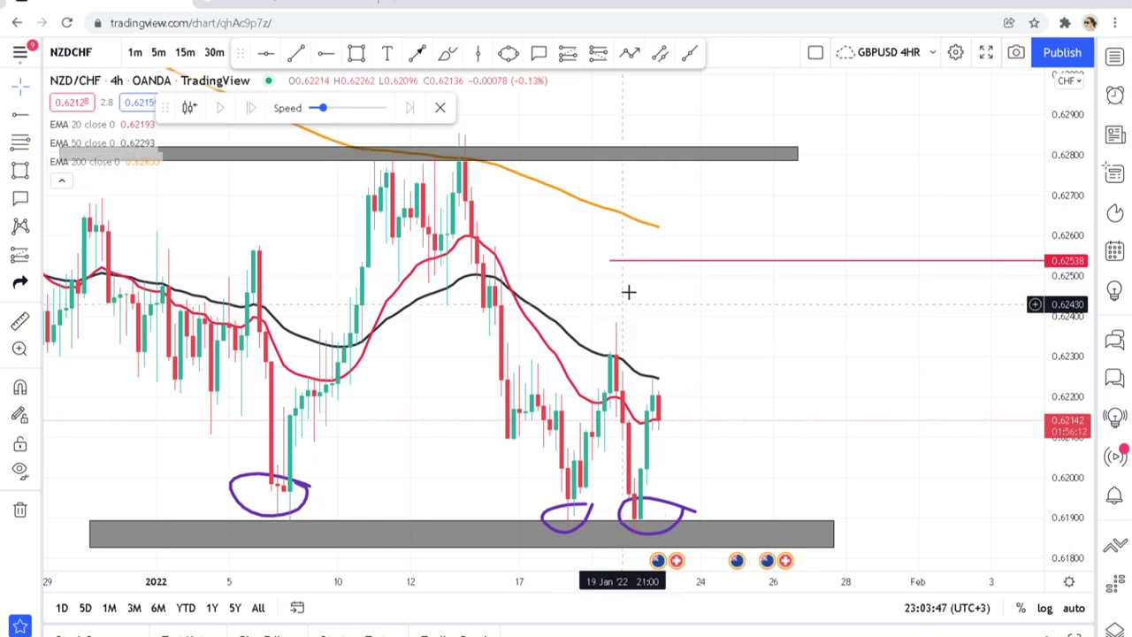
Raise the red ray to 0.62623 and add a second ray at 0.62246 on the swing high
drag(612, 266, 582, 229)
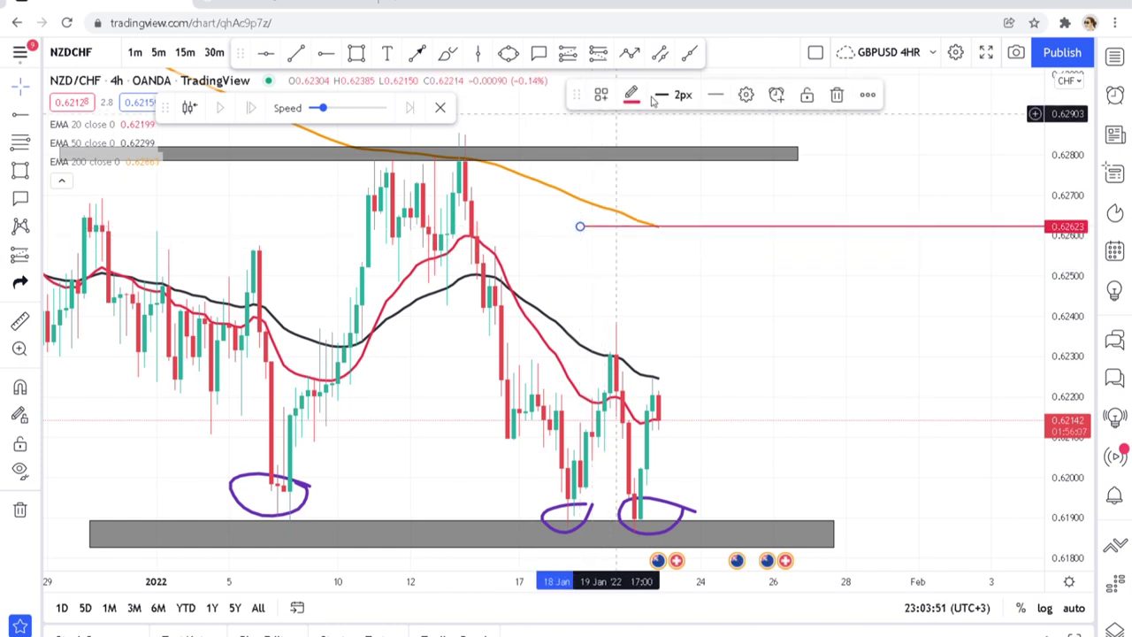
click(330, 57)
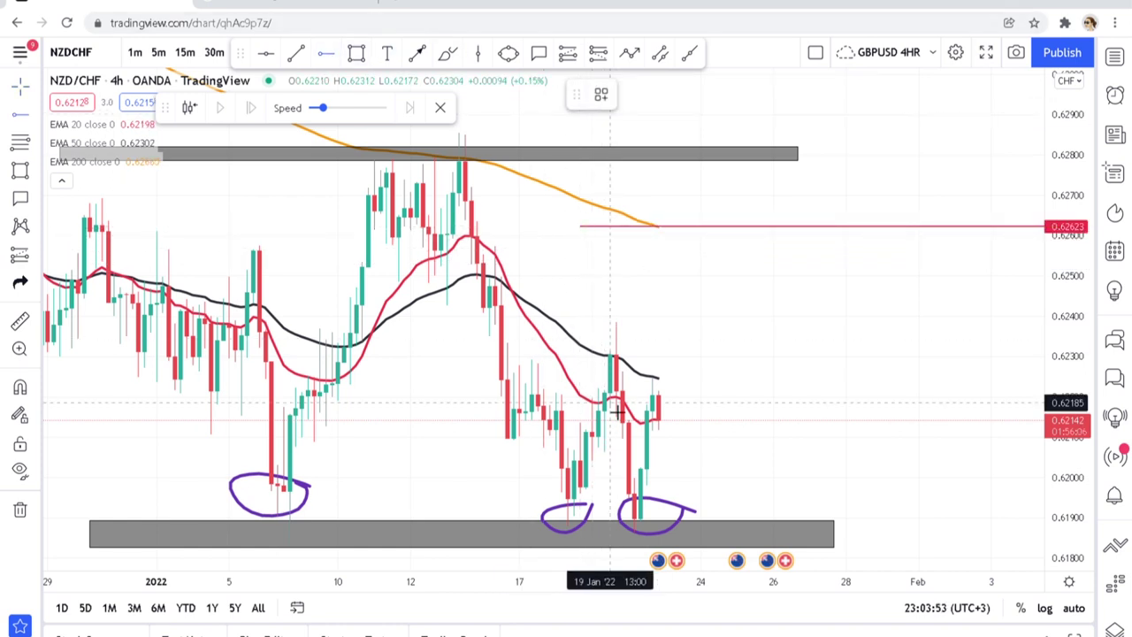
click(610, 376)
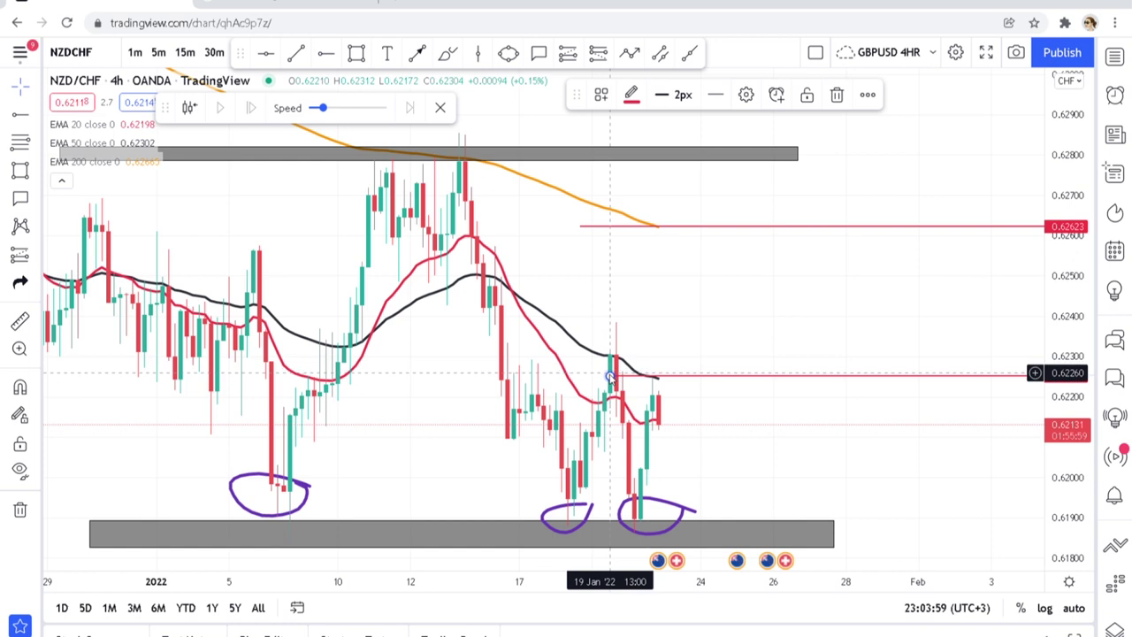
mouse_move(610, 376)
mouse_down()
mouse_move(595, 363)
mouse_move(597, 387)
mouse_up()
click(770, 436)
scroll(753, 305, up, 3)
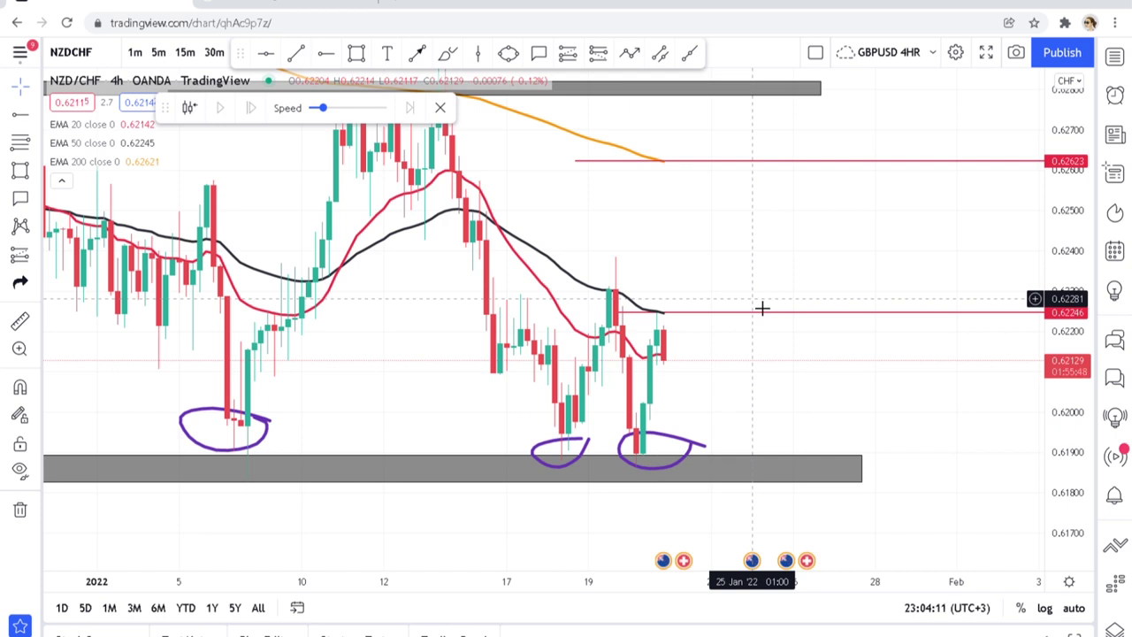
click(688, 445)
Delete the purple circles around the bottoms and reset the chart scaling
key(Delete)
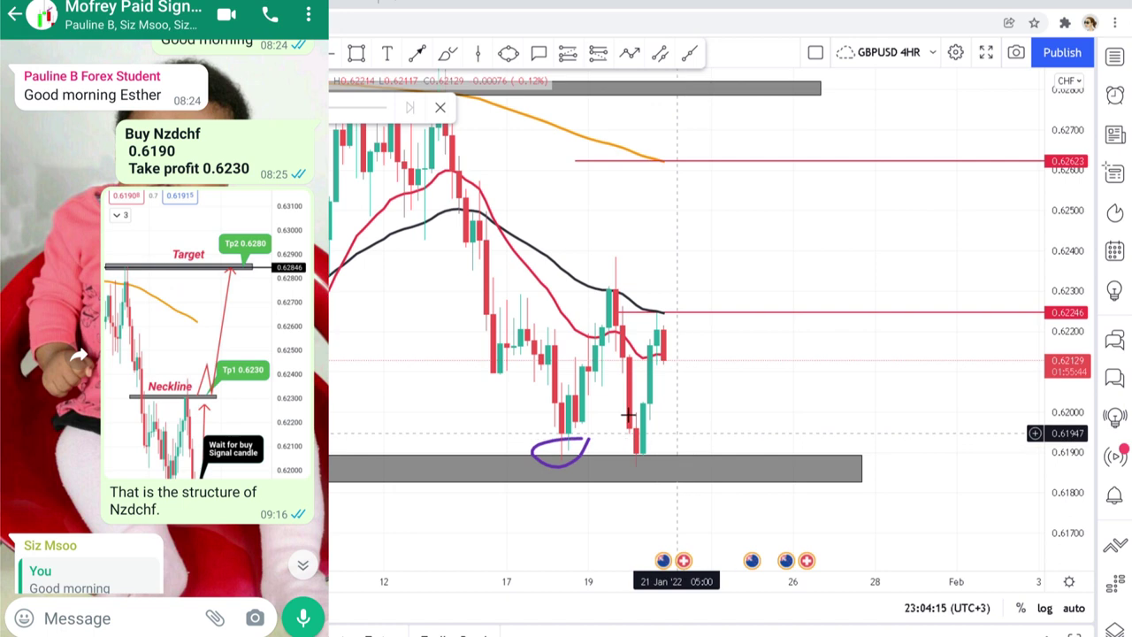
click(581, 445)
key(Delete)
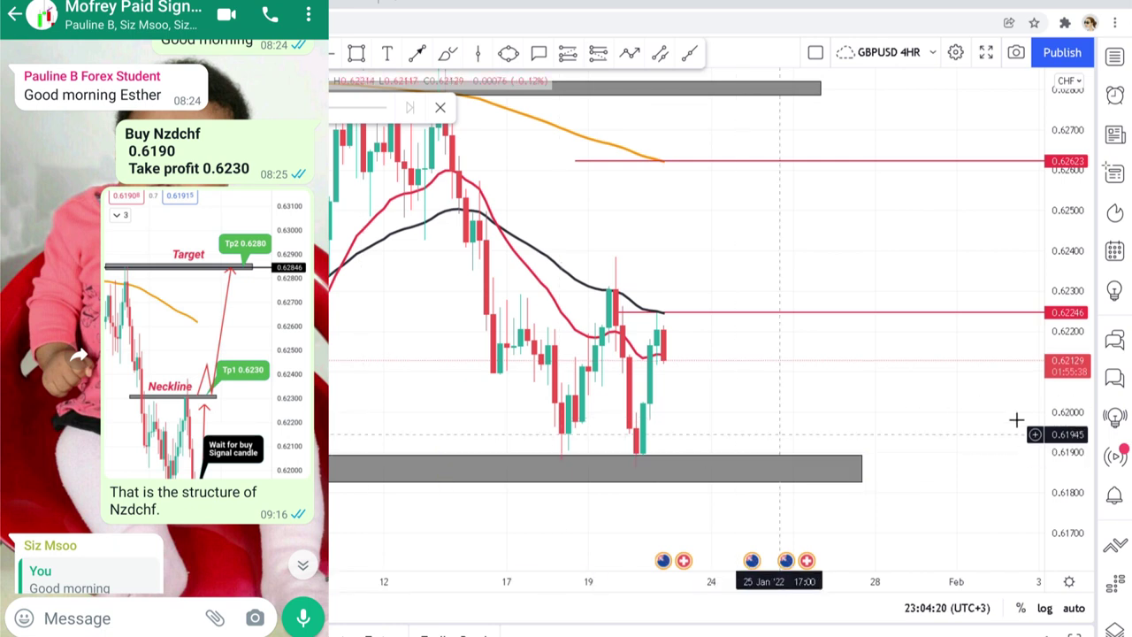
double_click(1061, 416)
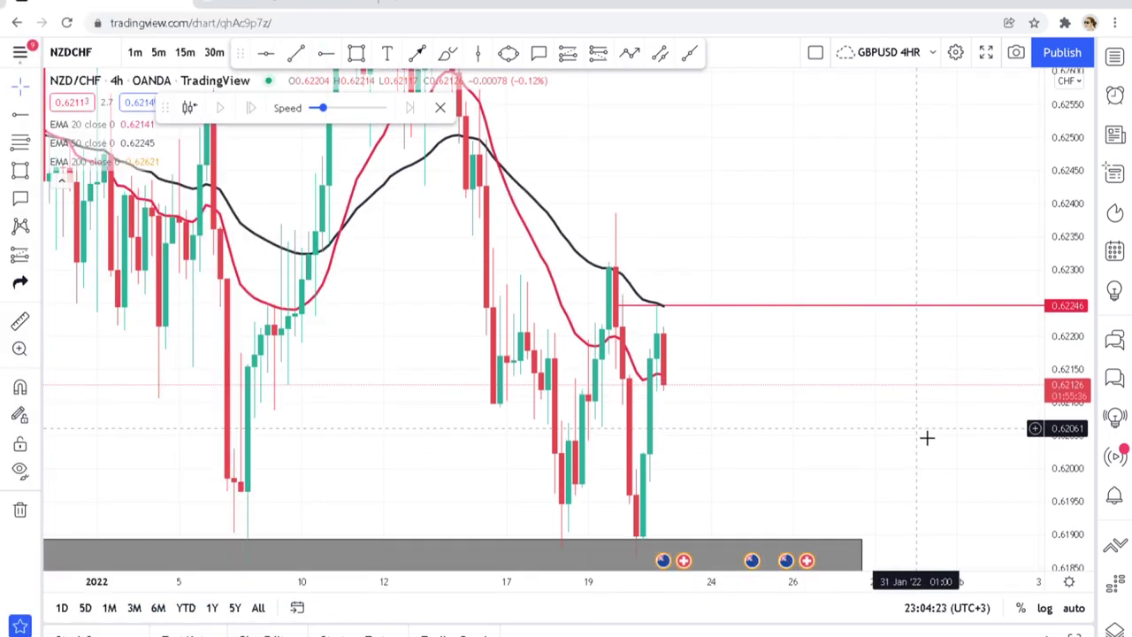
Draw an arrow projecting price up from the bottom, then delete it
scroll(926, 436, up, 3)
drag(821, 442, 902, 393)
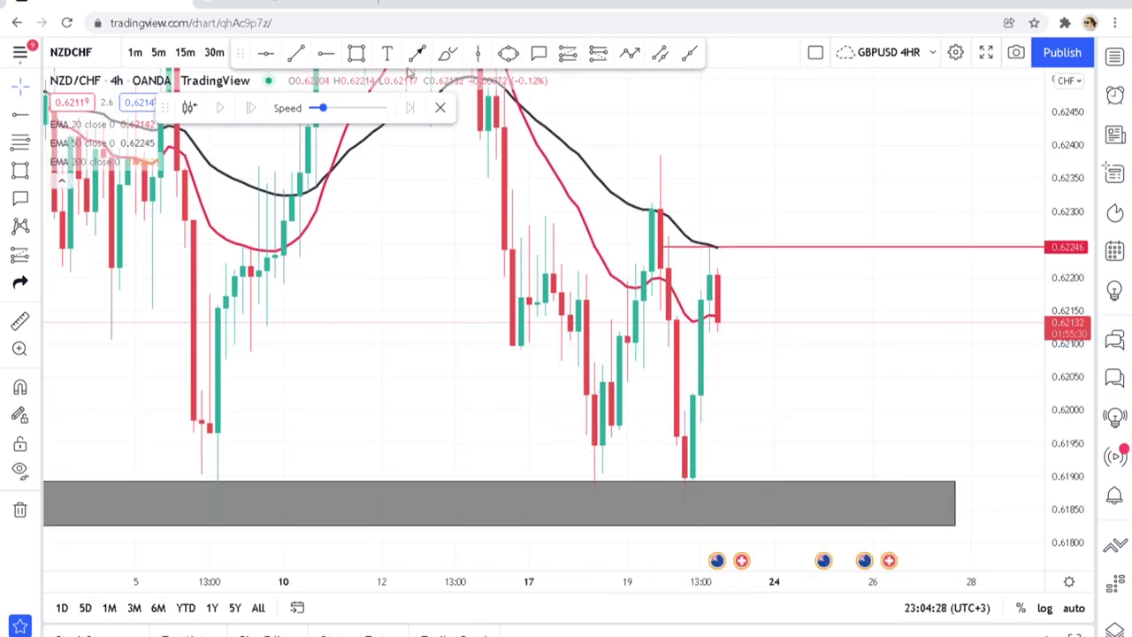
mouse_move(807, 281)
mouse_down()
mouse_move(691, 478)
mouse_move(714, 416)
mouse_move(703, 414)
mouse_up()
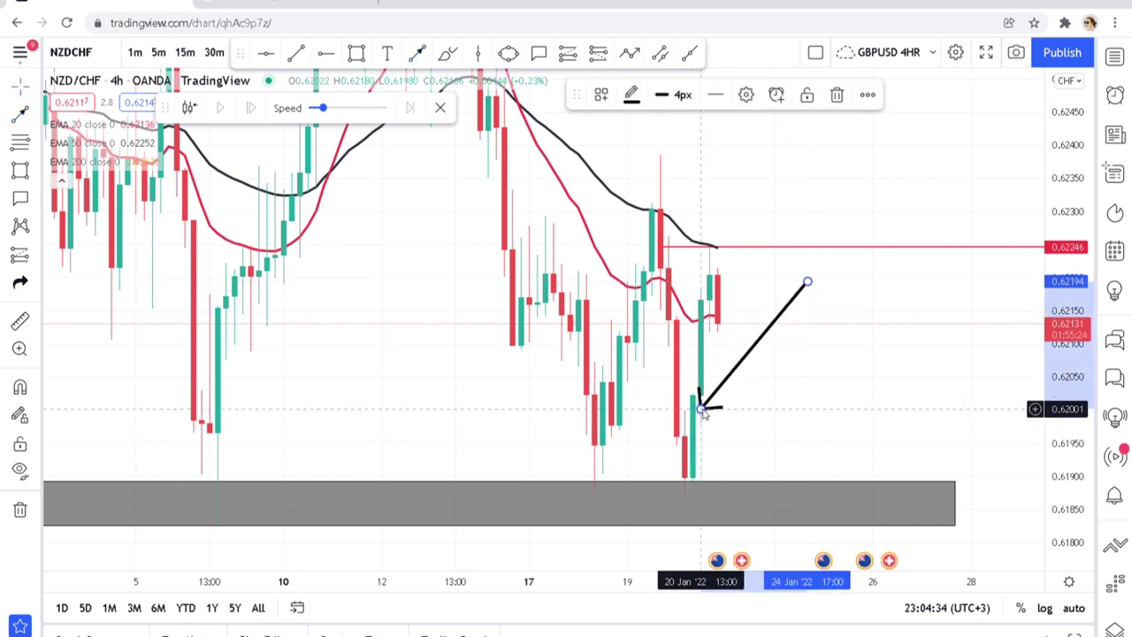
key(Delete)
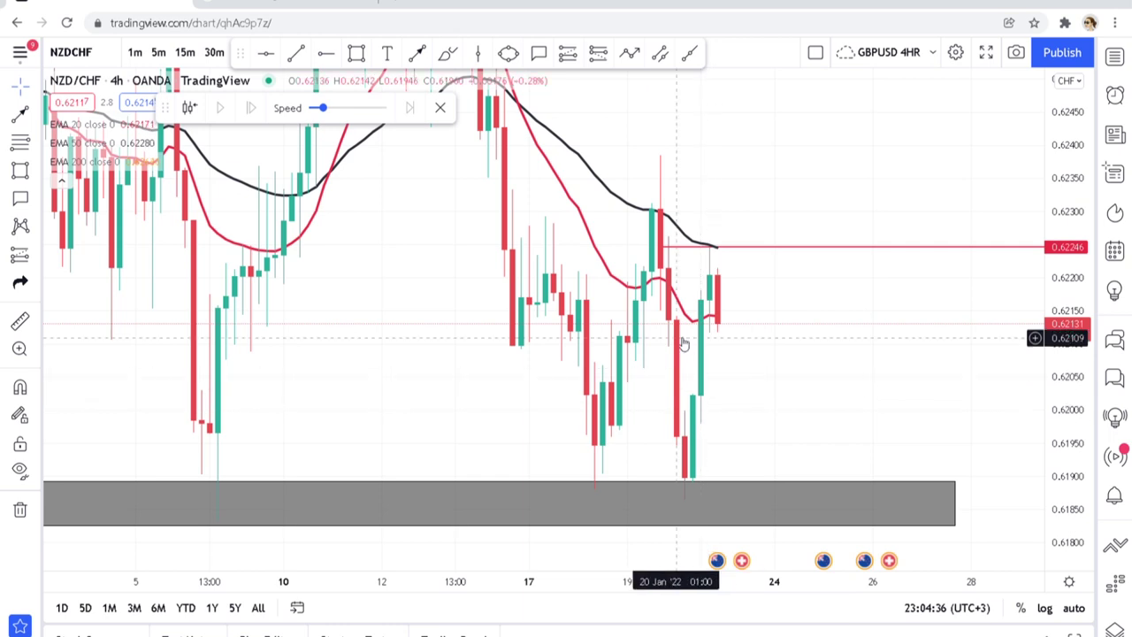
click(37, 260)
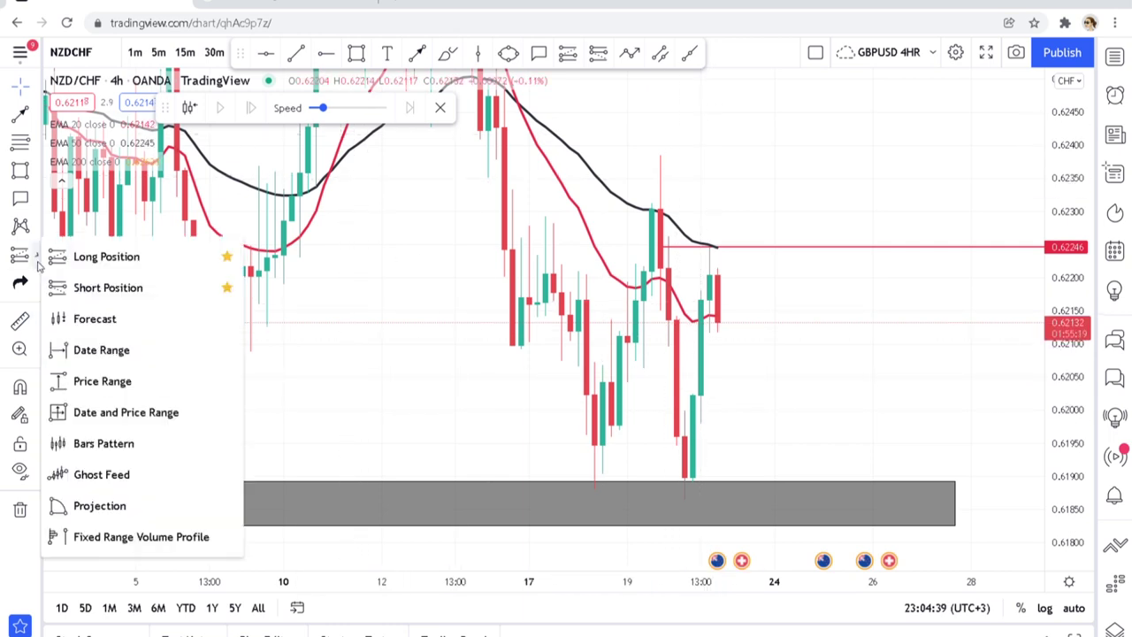
Place a long position with entry 0.62020, stop 0.61861 and target 0.62302
click(97, 257)
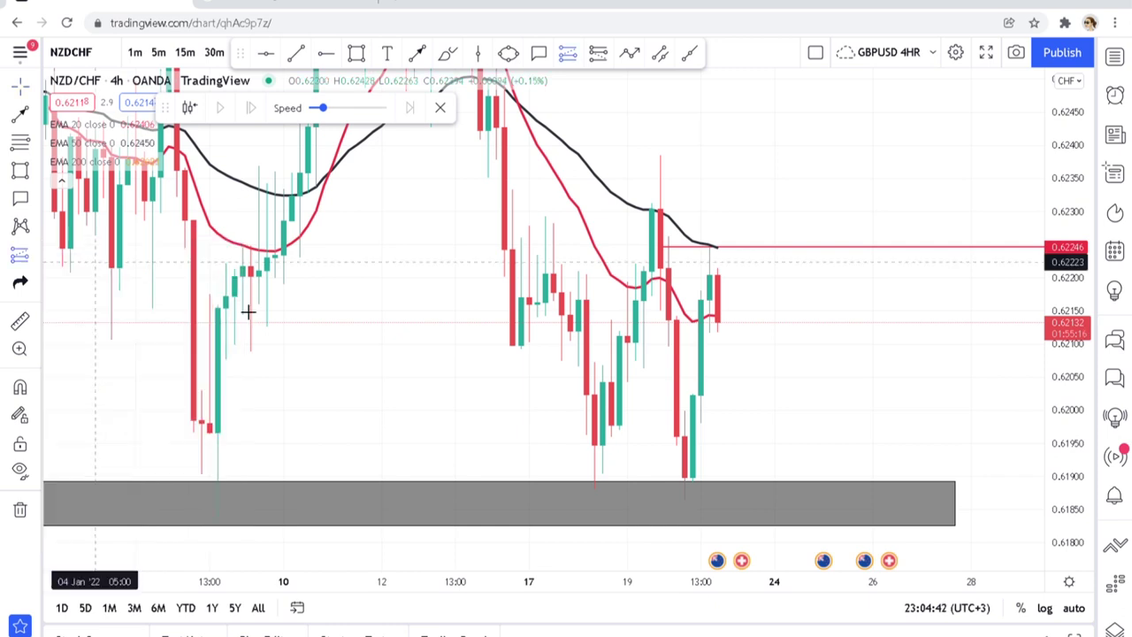
click(704, 405)
drag(686, 520, 689, 510)
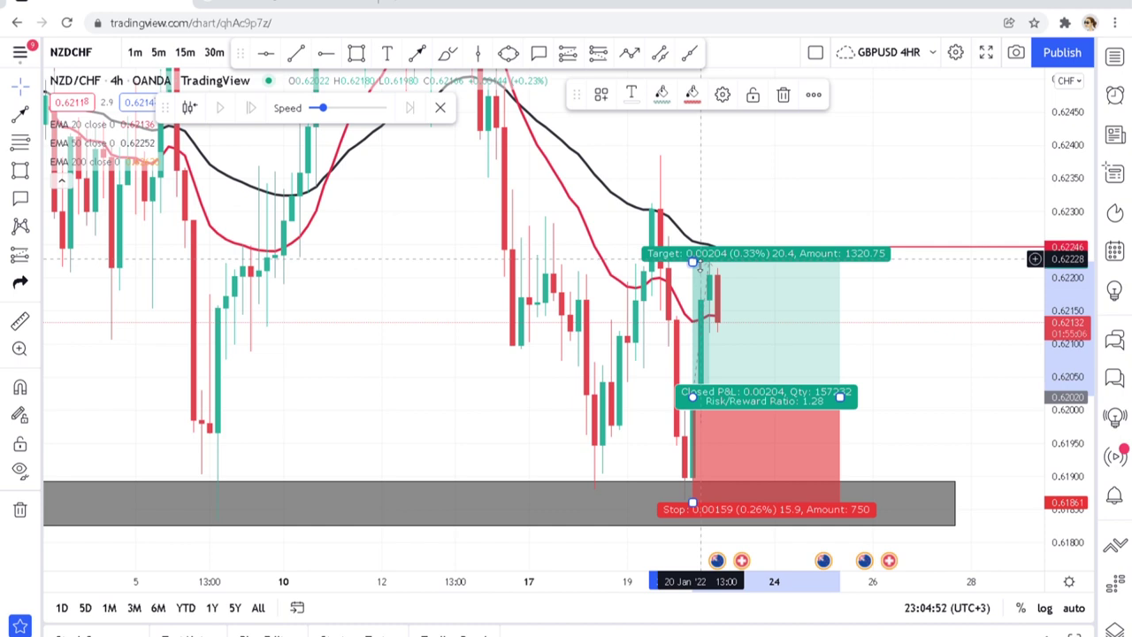
mouse_move(698, 266)
mouse_down()
mouse_move(705, 182)
mouse_move(701, 250)
mouse_move(681, 216)
mouse_up()
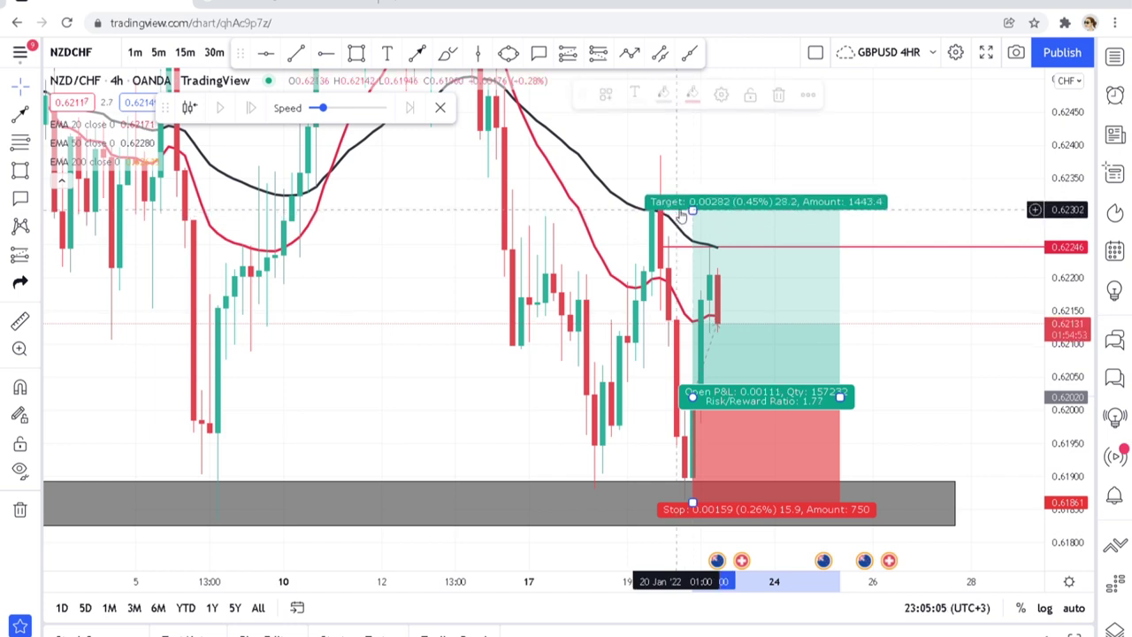
click(928, 203)
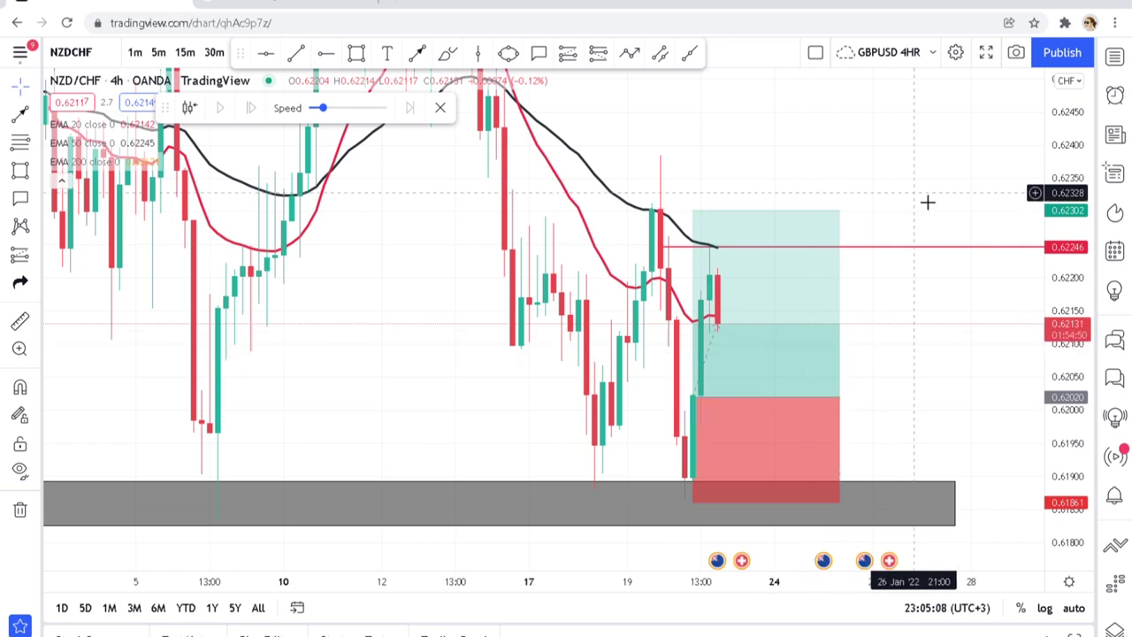
Add a red horizontal ray at 0.62803 on the upper grey zone
drag(1068, 218, 1067, 255)
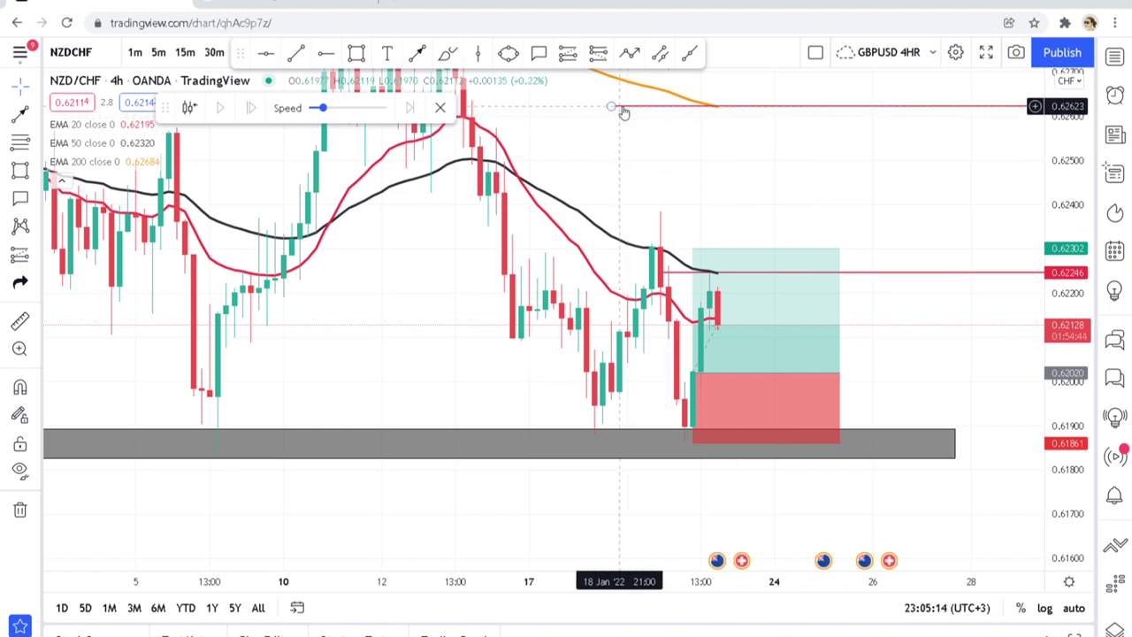
drag(645, 136, 646, 107)
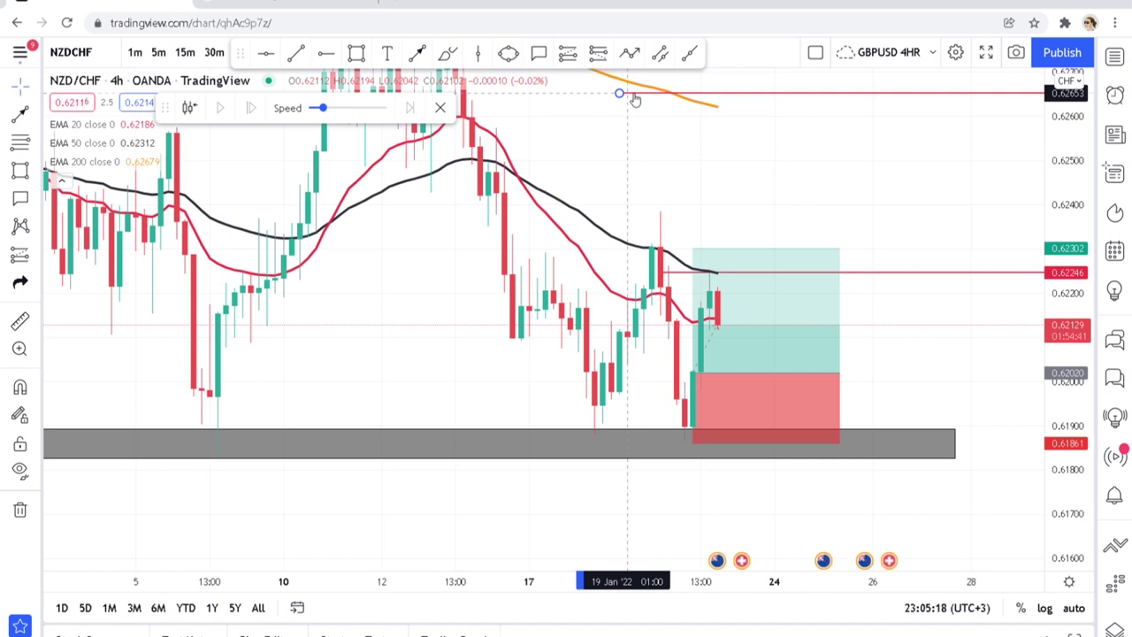
click(633, 99)
drag(1053, 164, 1017, 185)
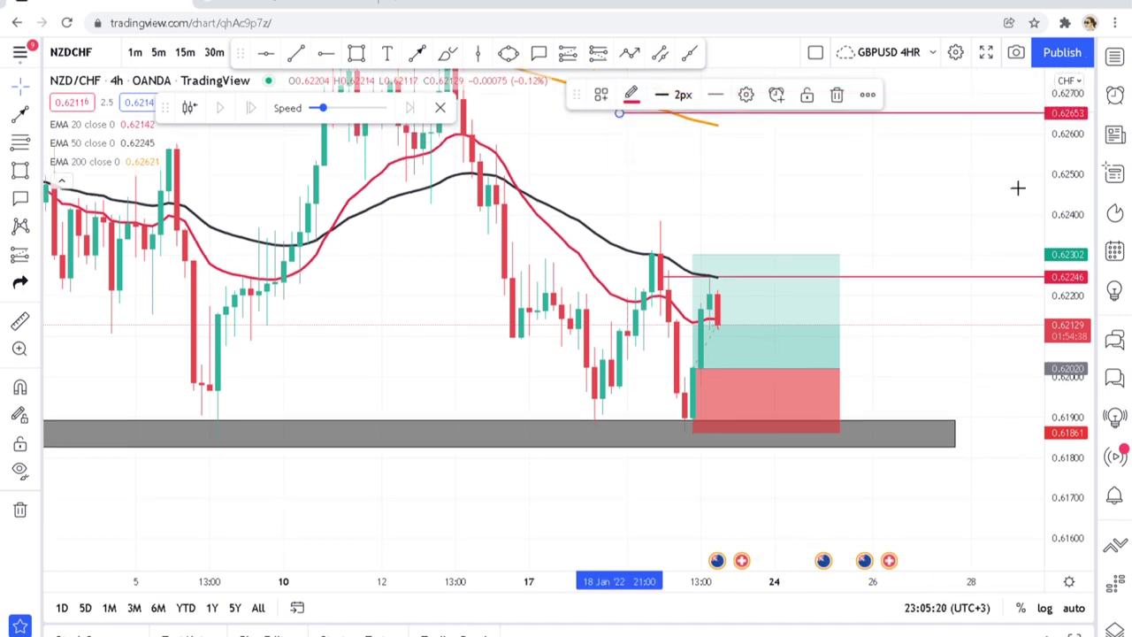
click(925, 182)
drag(925, 182, 928, 263)
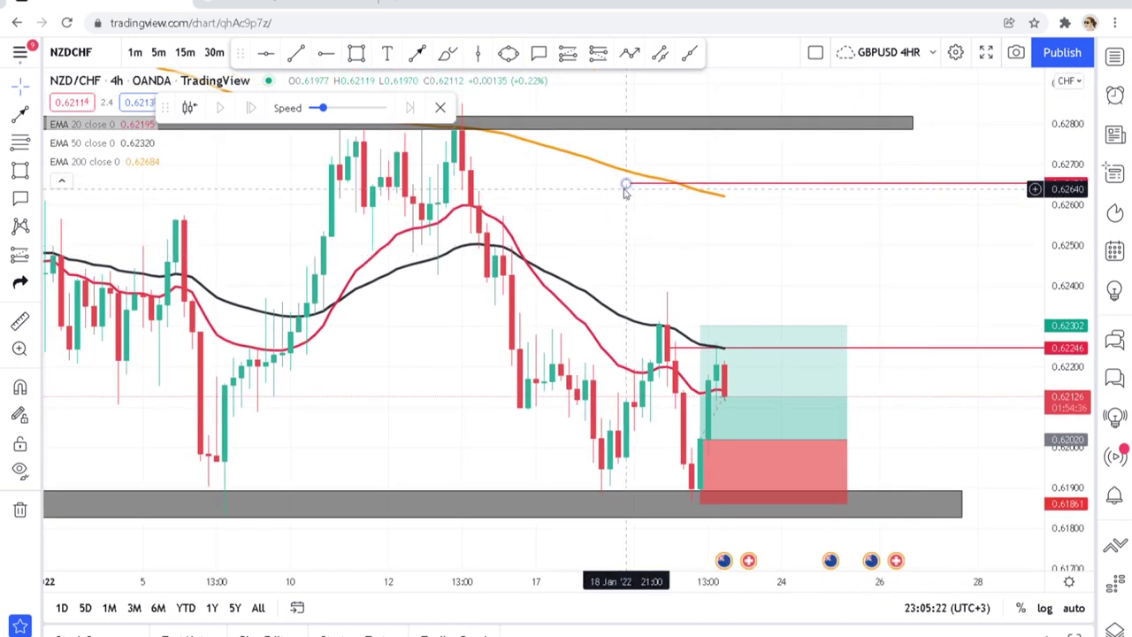
drag(625, 184, 618, 122)
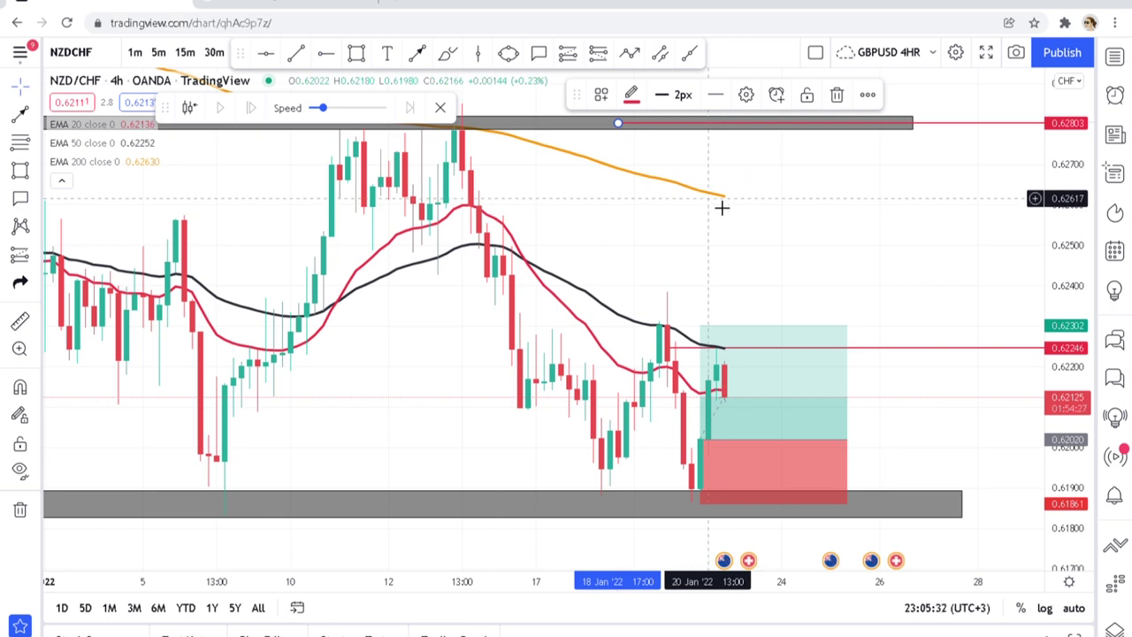
drag(763, 230, 756, 214)
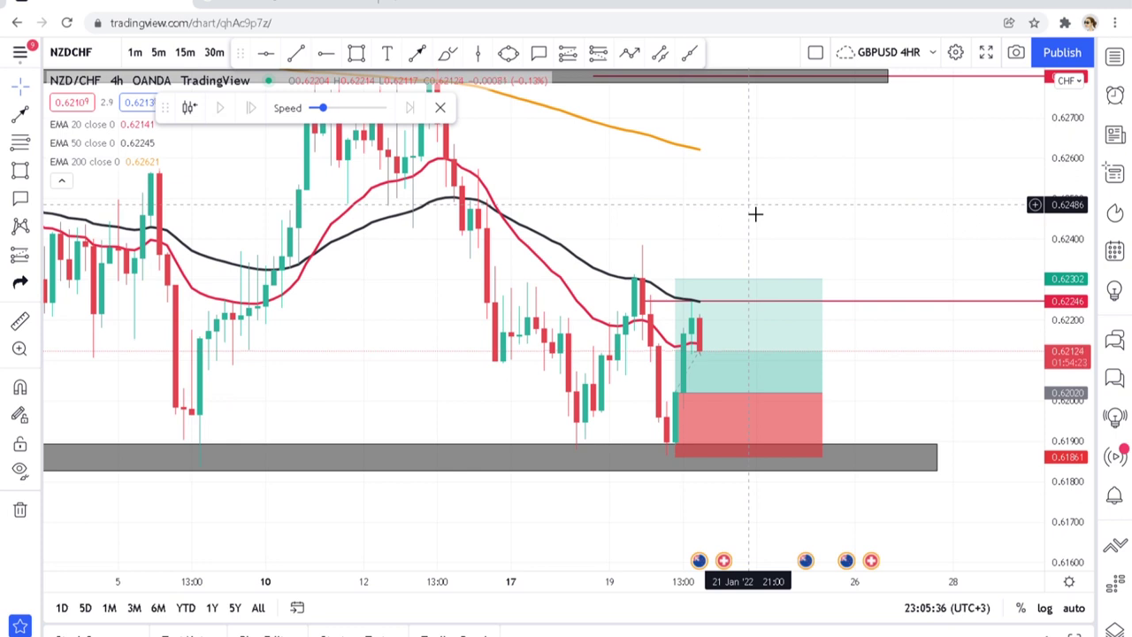
mouse_move(693, 305)
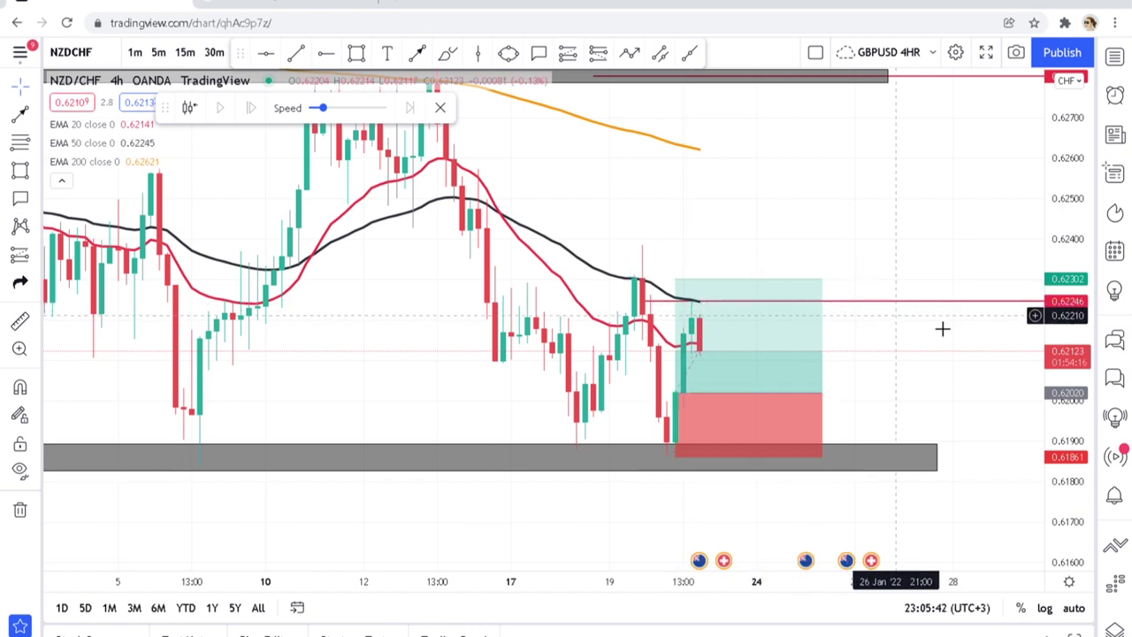
drag(1072, 352, 1073, 330)
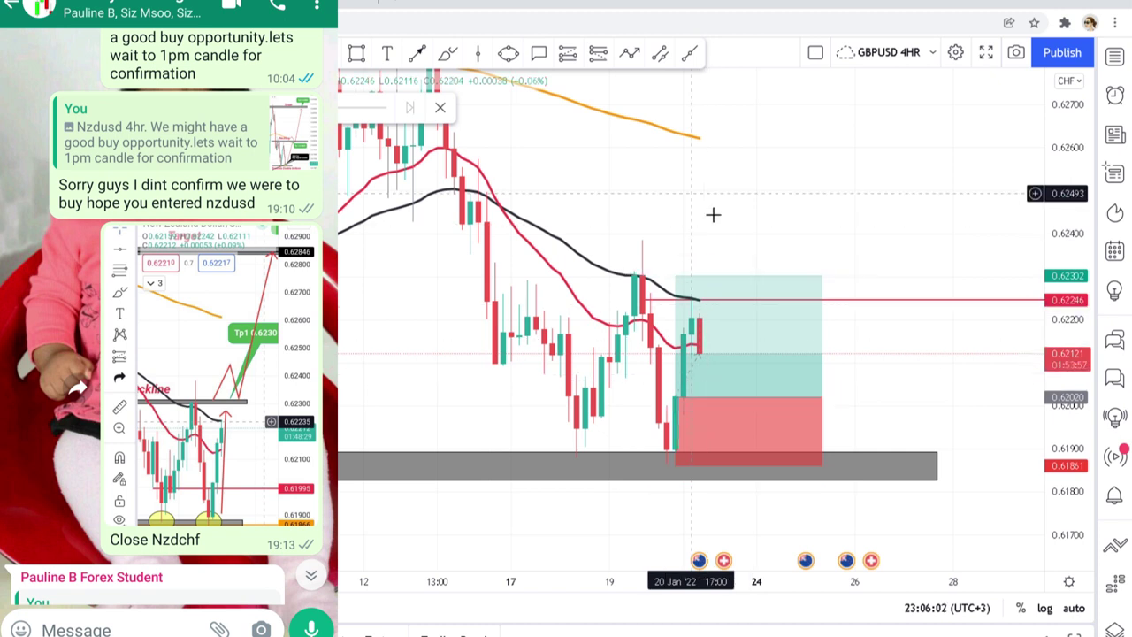
drag(791, 227, 728, 282)
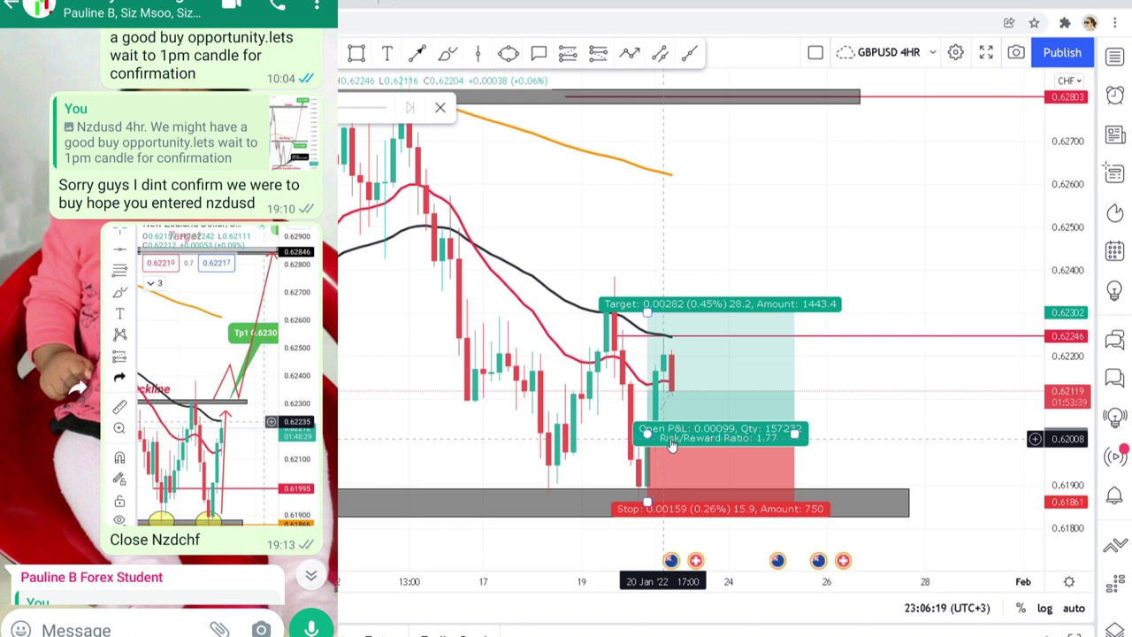
click(905, 374)
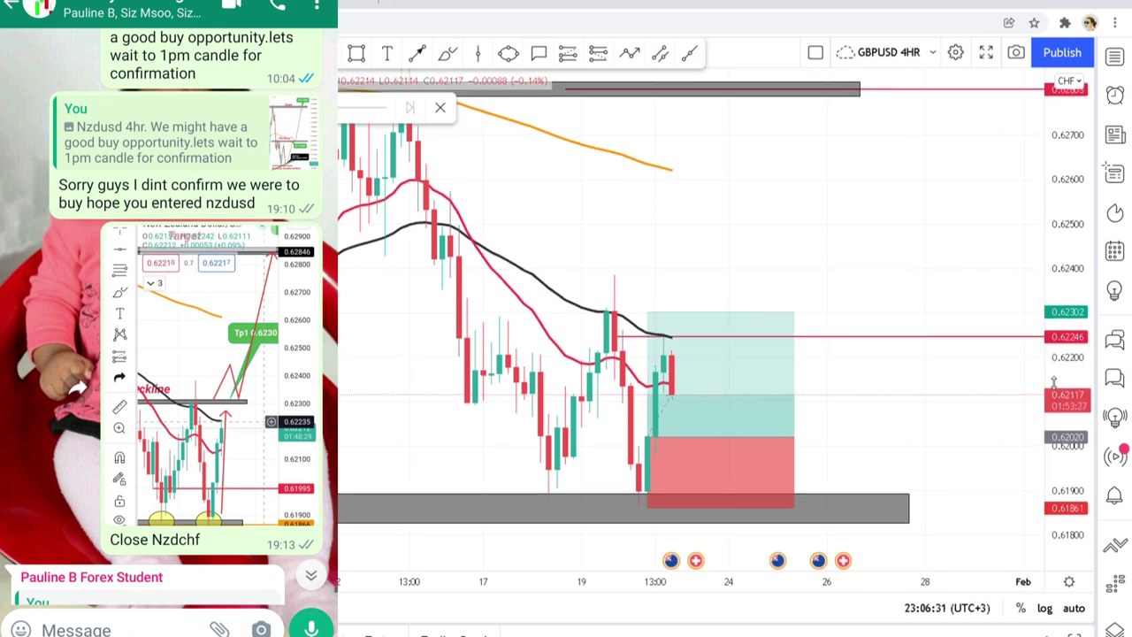
drag(816, 242, 829, 345)
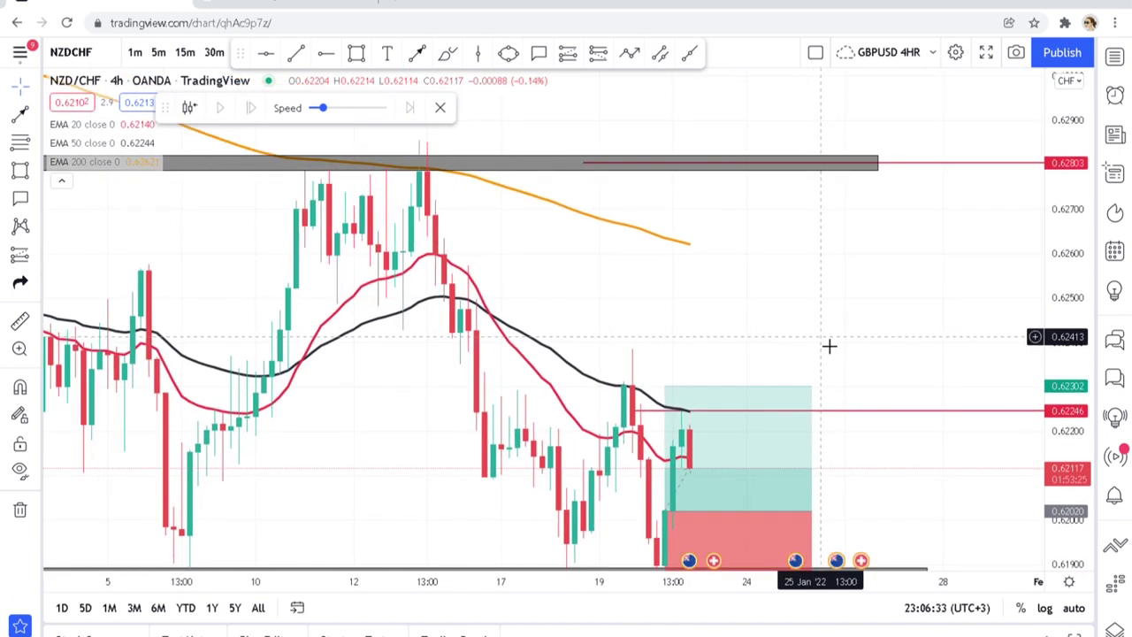
Load the USDCAD chart from its row in the watchlist
click(780, 162)
click(640, 176)
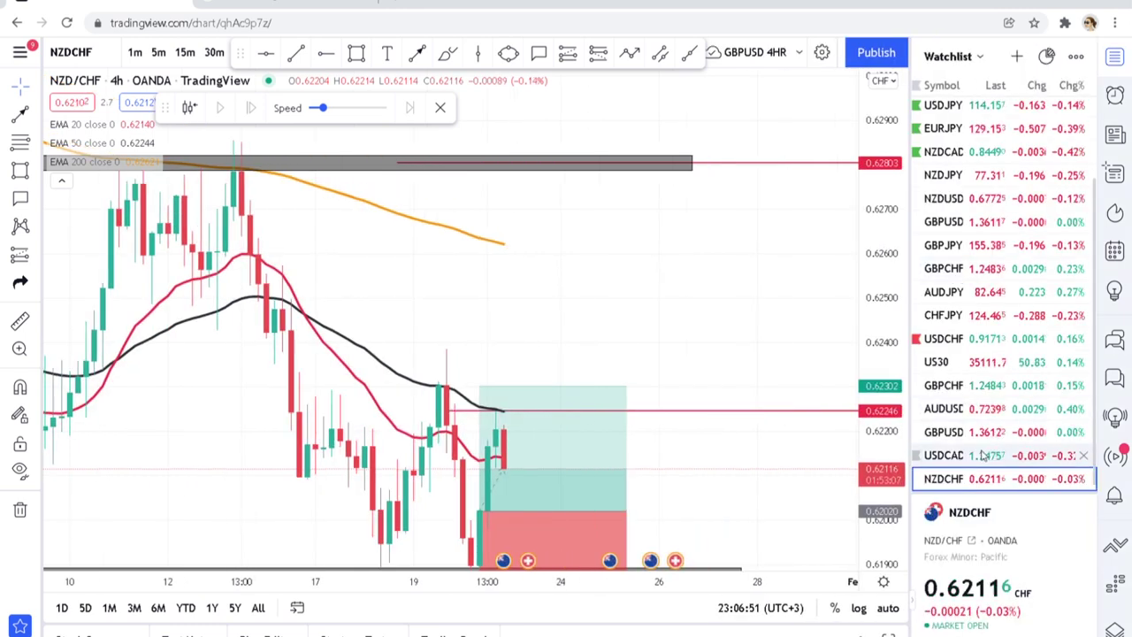
click(979, 455)
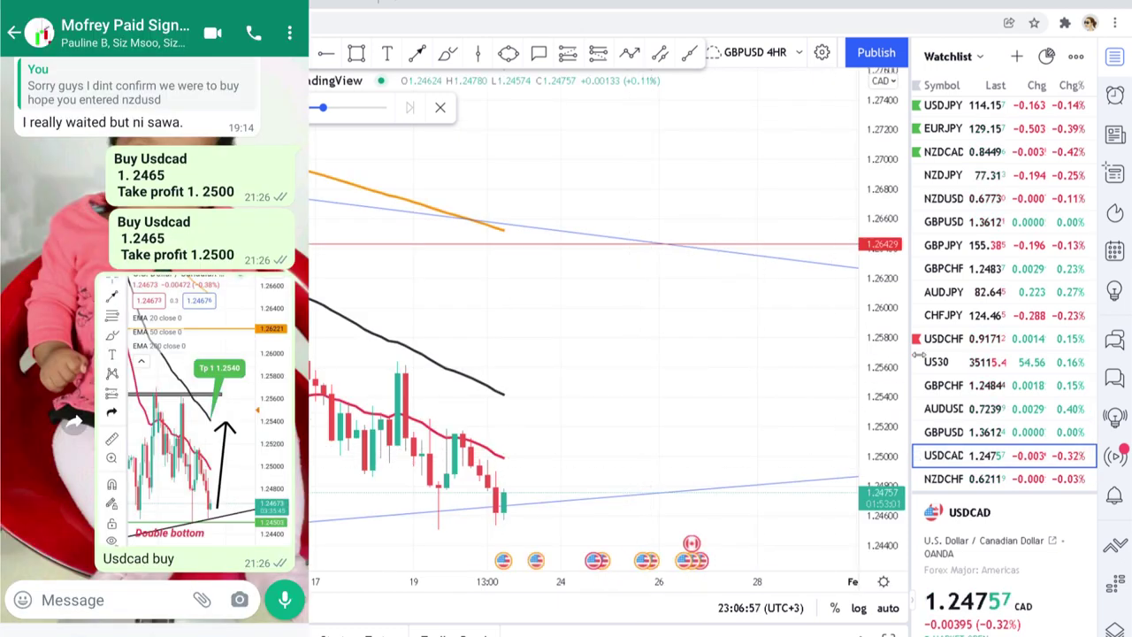
Collapse the watchlist panel and hide the EMA 200 and EMA 50 lines on the USD/CAD chart
drag(912, 309, 1048, 310)
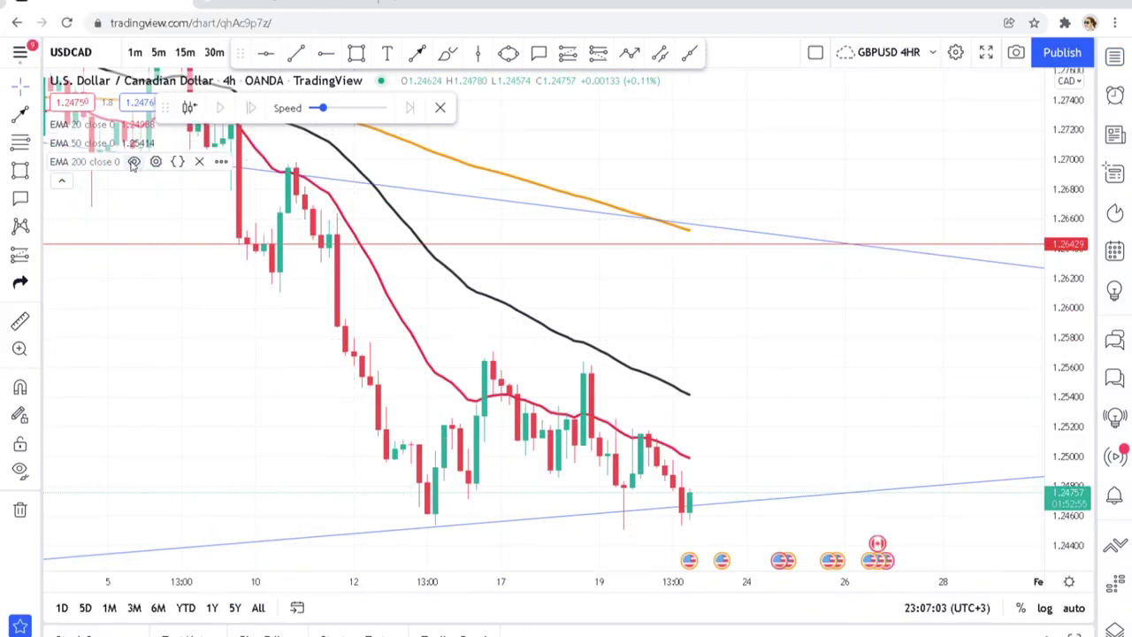
click(133, 163)
click(134, 143)
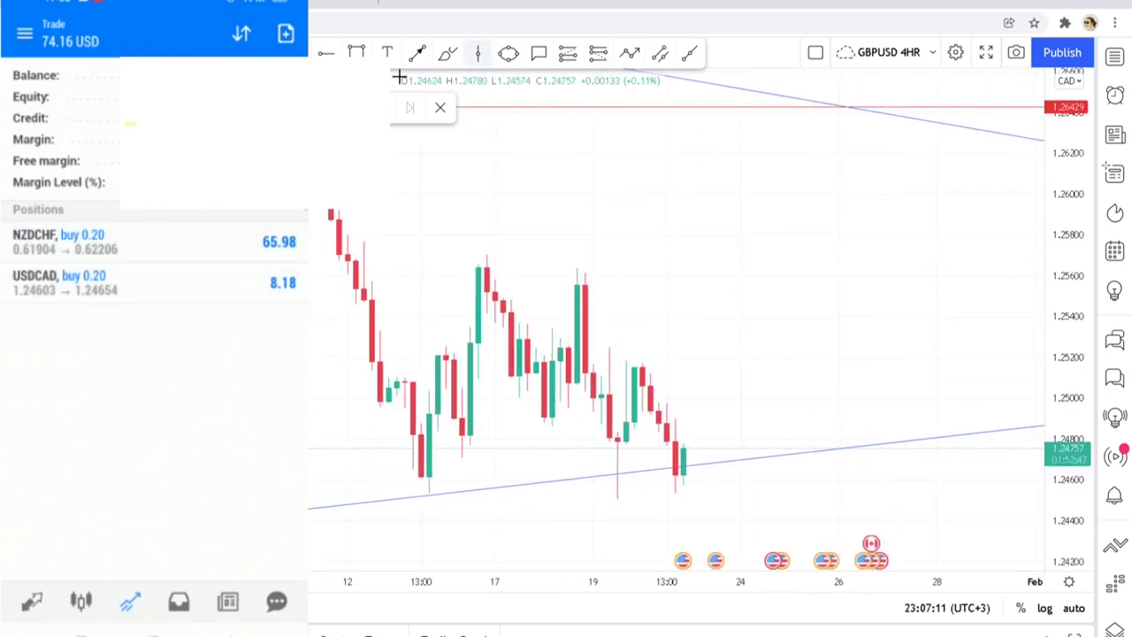
Draw a thin grey rectangle zone at 1.24519–1.24576 along USD/CAD's recent lows
click(355, 52)
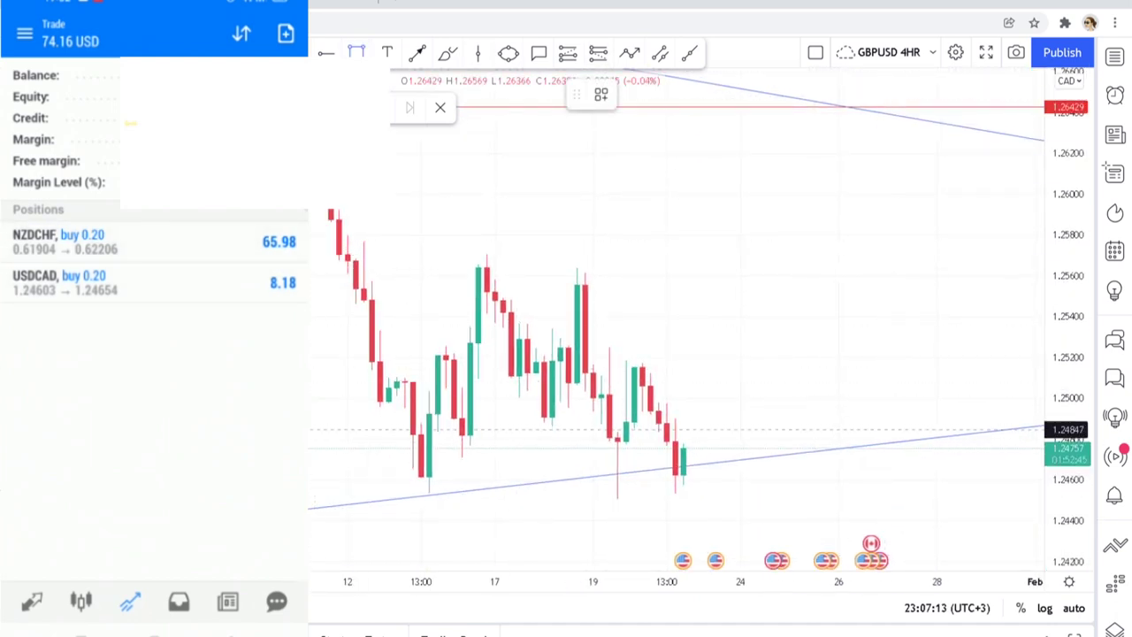
mouse_move(310, 482)
mouse_down()
mouse_move(763, 463)
mouse_move(854, 505)
mouse_up()
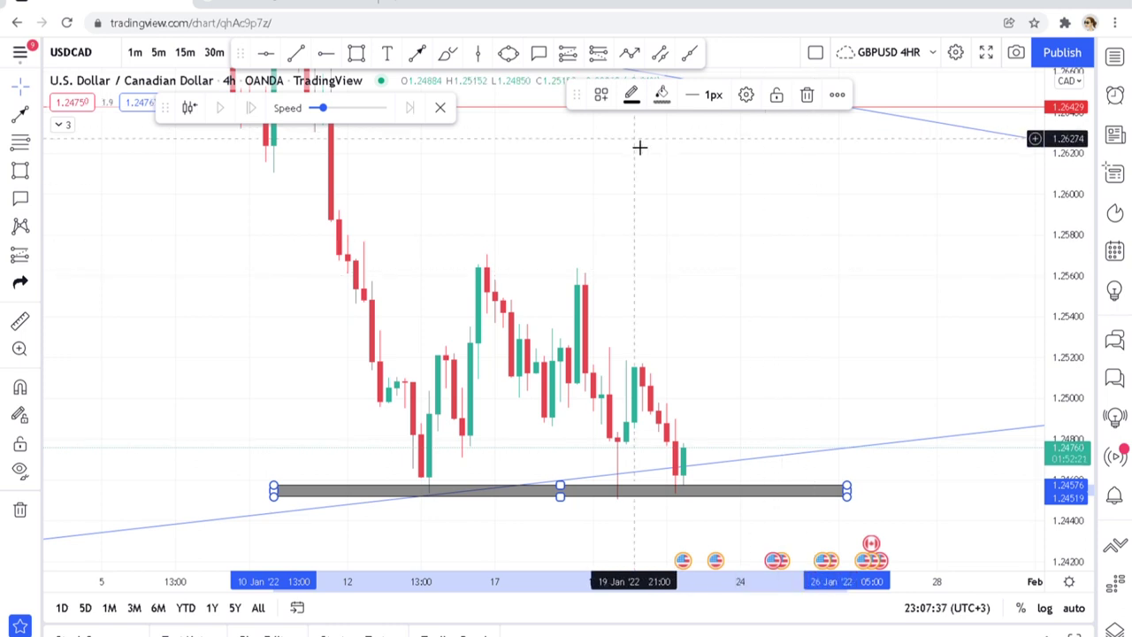
Circle the three USD/CAD bottoms resting on the grey zone with the purple brush
click(448, 53)
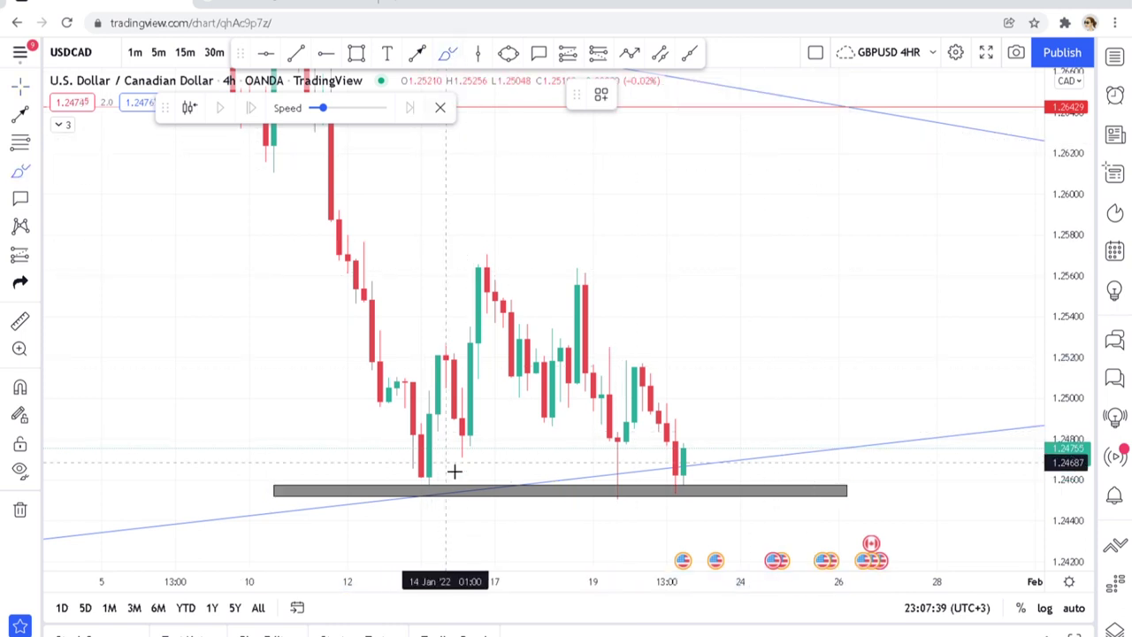
drag(432, 454, 438, 460)
mouse_move(626, 435)
mouse_down()
mouse_move(602, 480)
mouse_move(638, 453)
mouse_up()
mouse_move(731, 466)
mouse_down()
mouse_move(675, 500)
mouse_move(726, 475)
mouse_up()
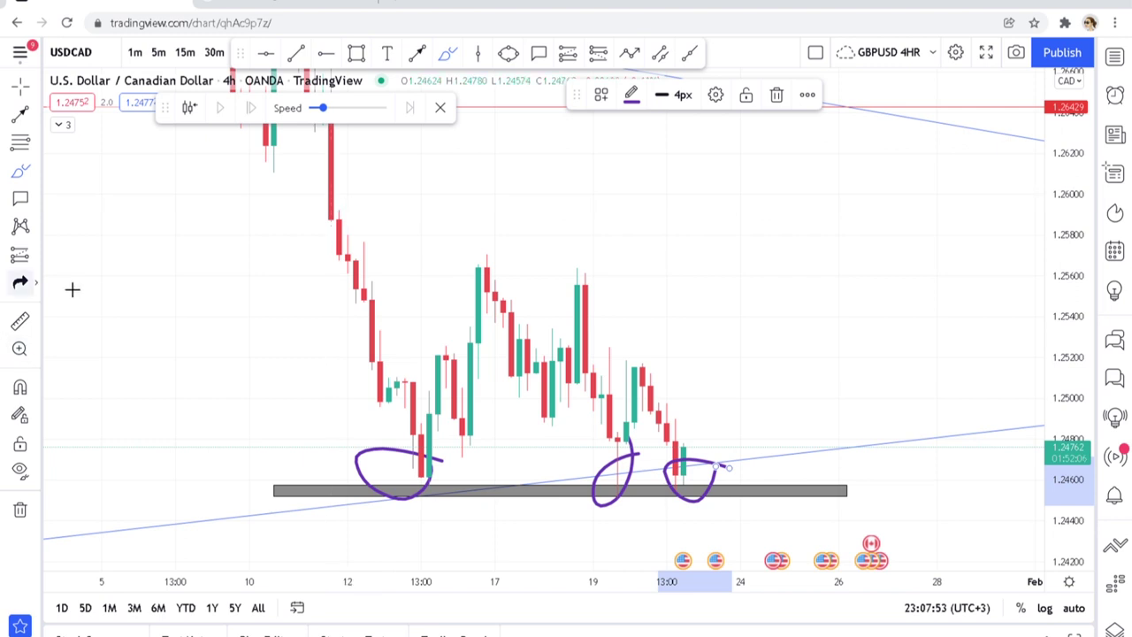
Place a long position at the latest candle, raising its stop to 1.24431 below the grey zone (3.6 R/R)
click(37, 254)
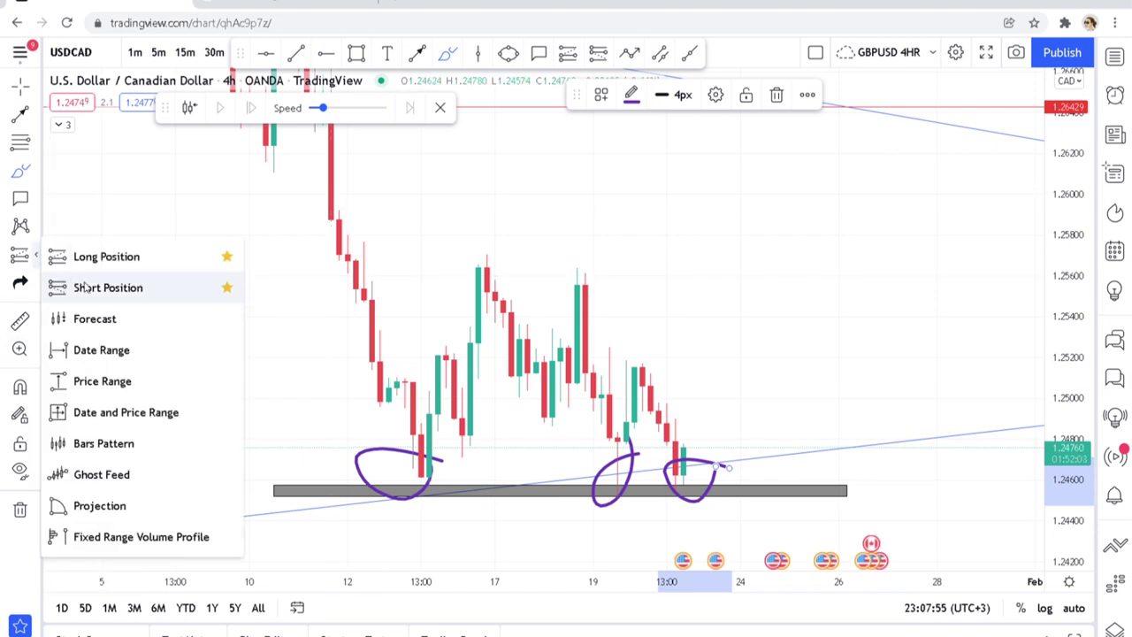
click(93, 267)
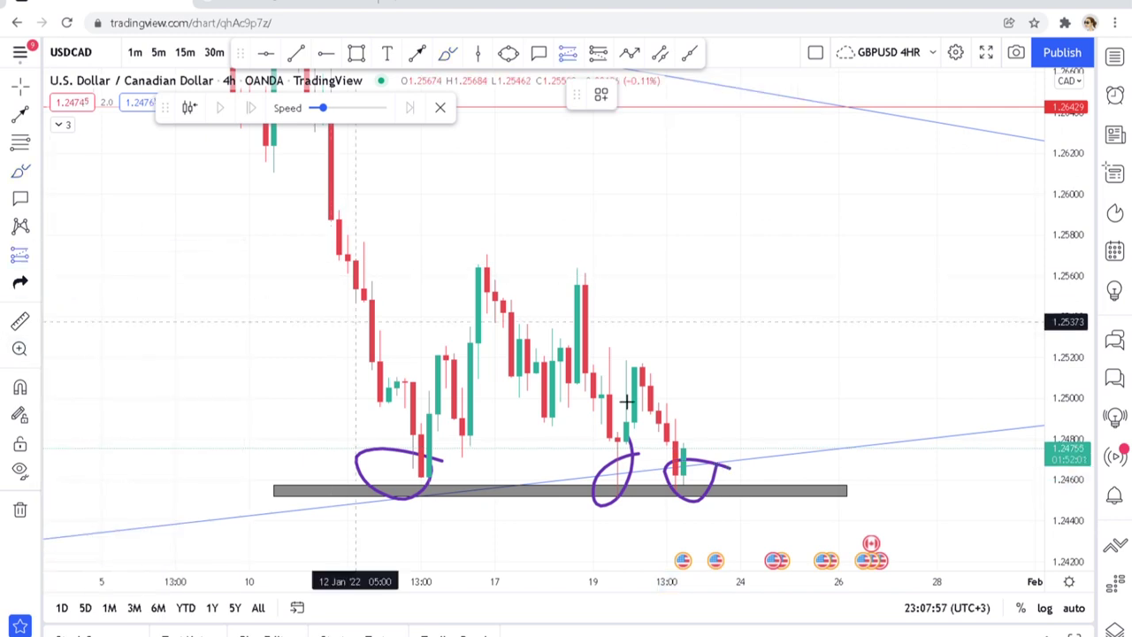
click(694, 482)
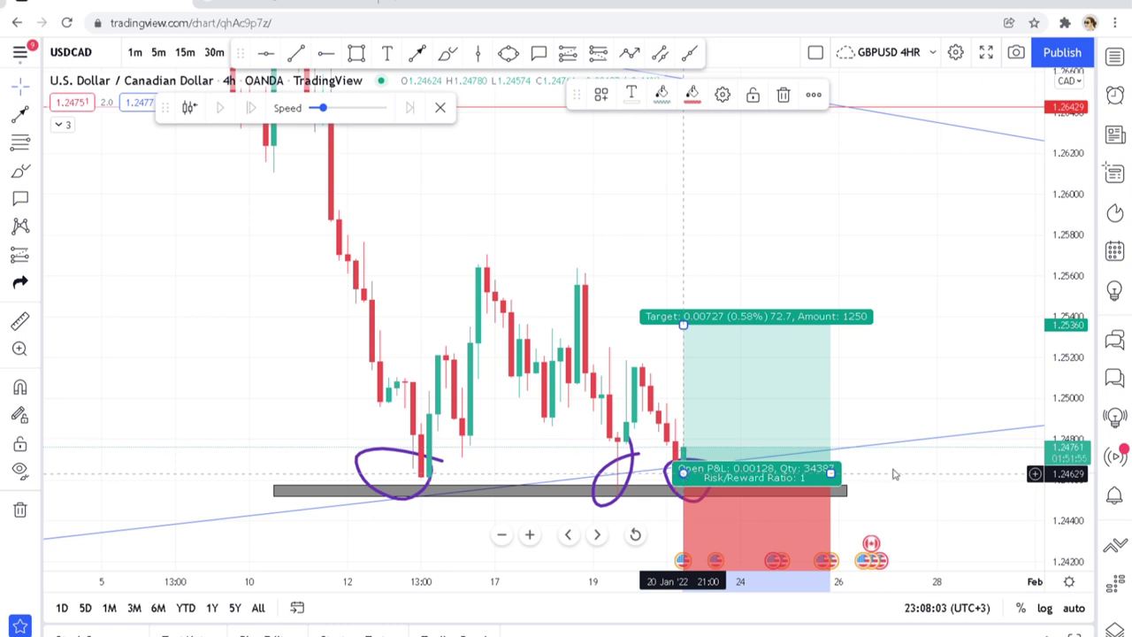
drag(939, 422, 921, 353)
click(672, 520)
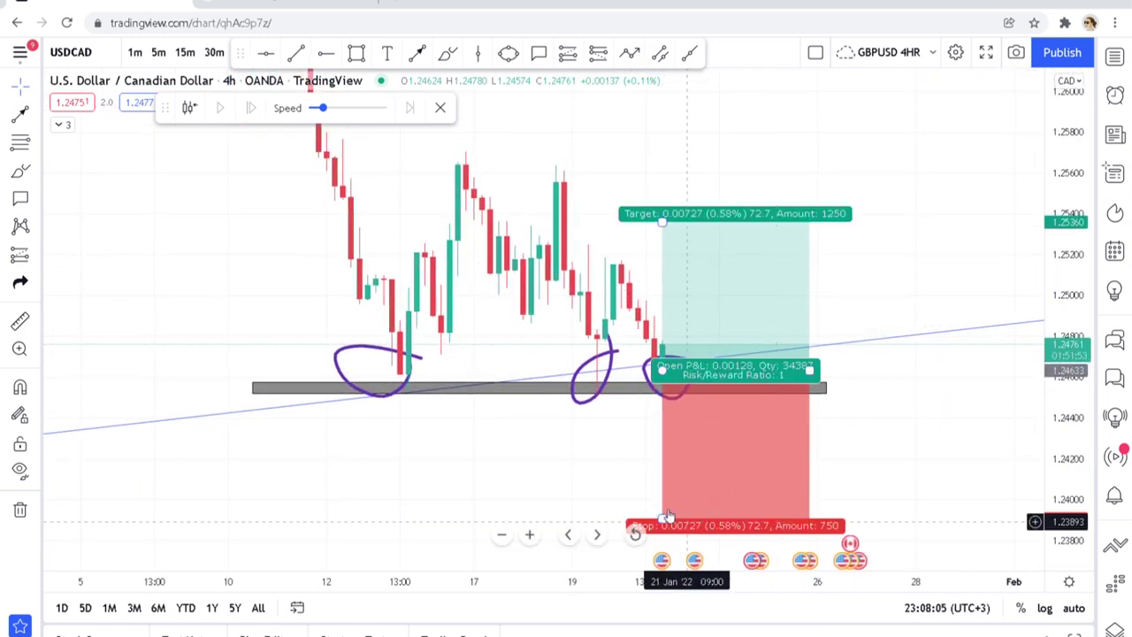
drag(663, 521, 649, 417)
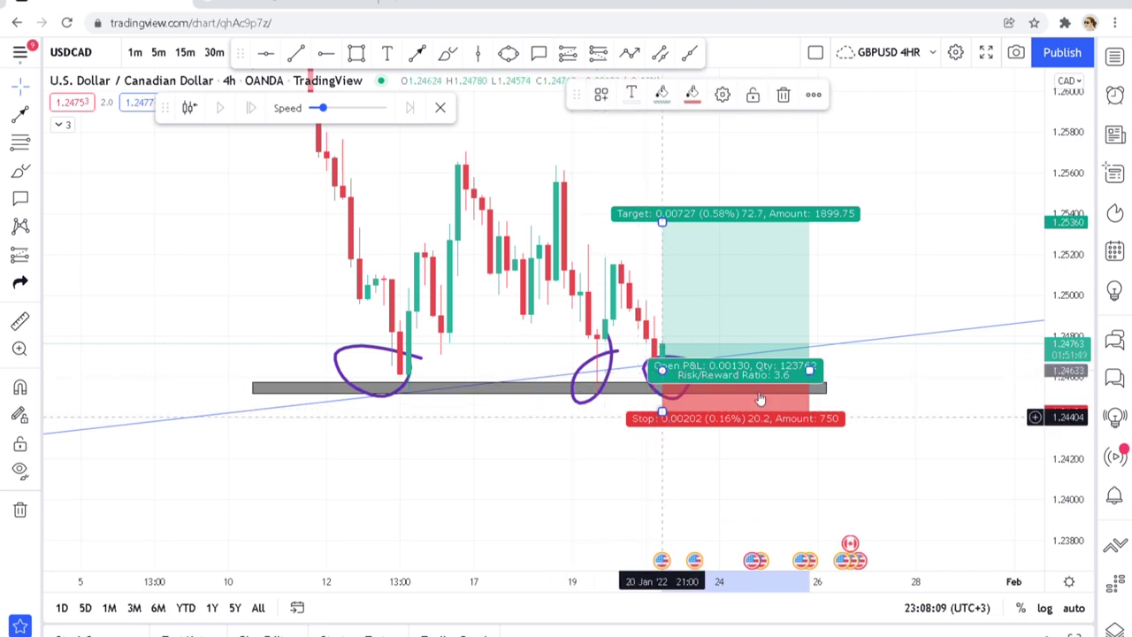
click(858, 284)
drag(855, 307, 816, 430)
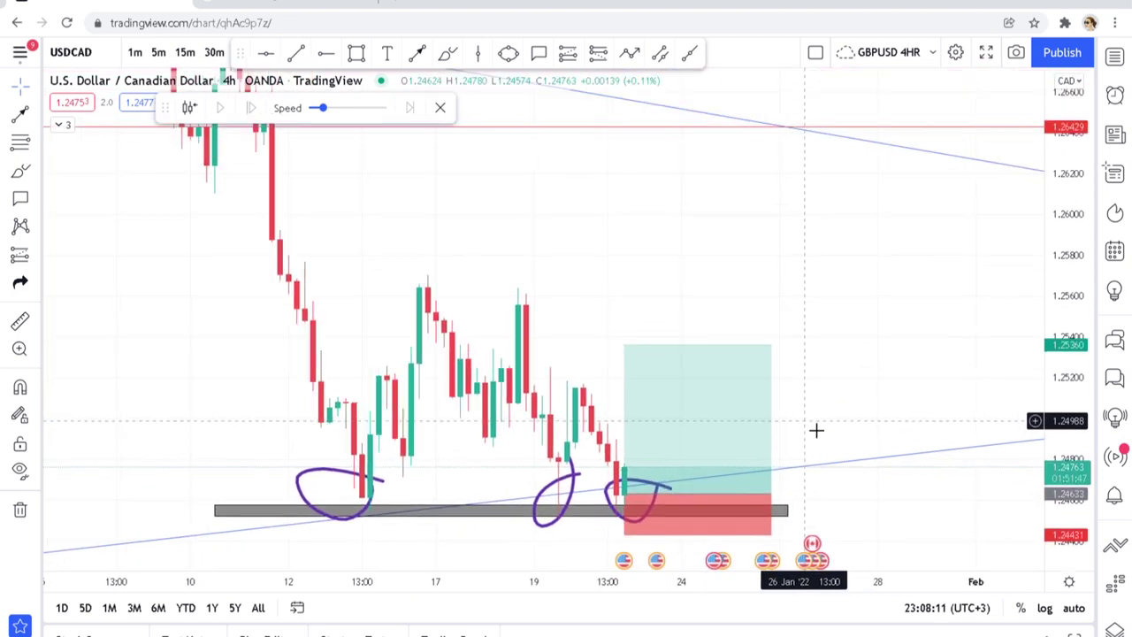
click(62, 128)
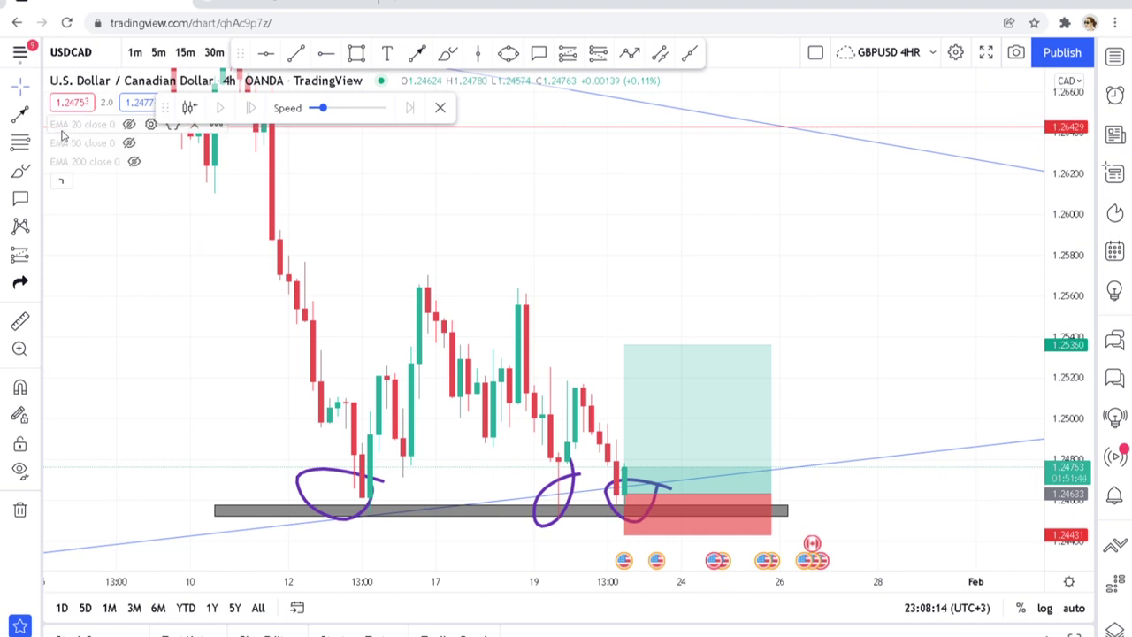
Show the EMA 200, red EMA 20 and black EMA 50 lines again
click(127, 164)
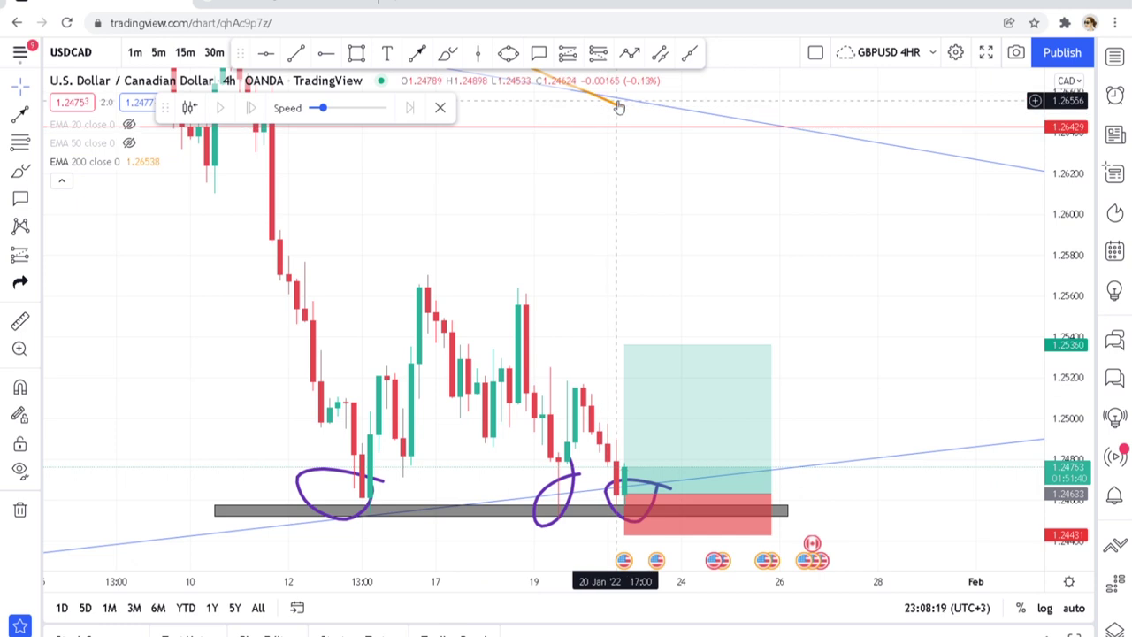
click(129, 125)
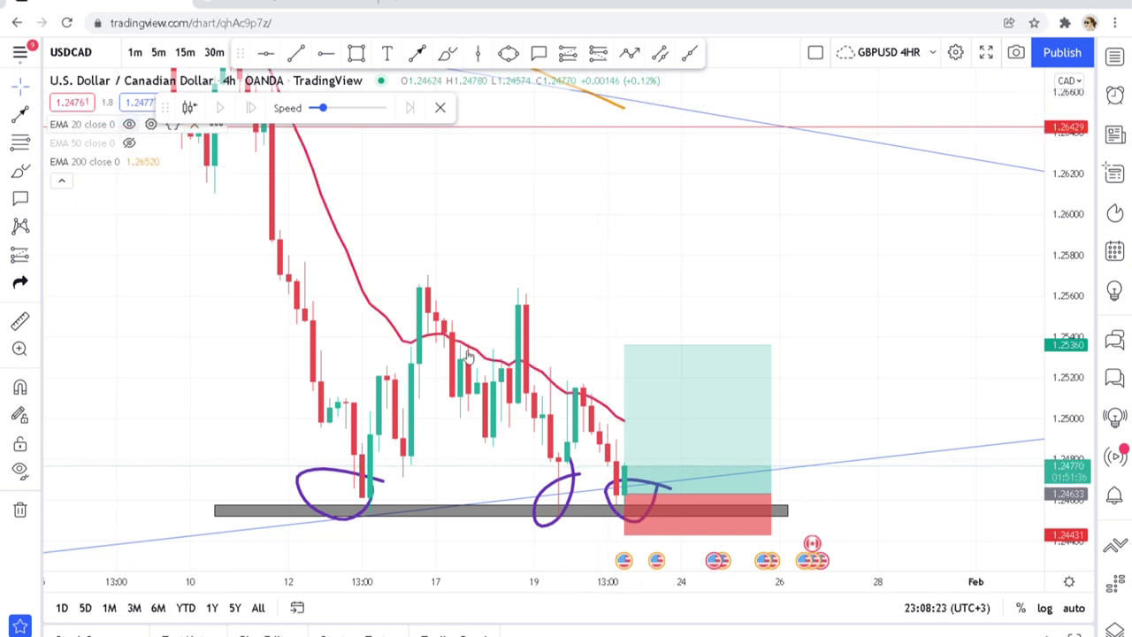
mouse_move(628, 423)
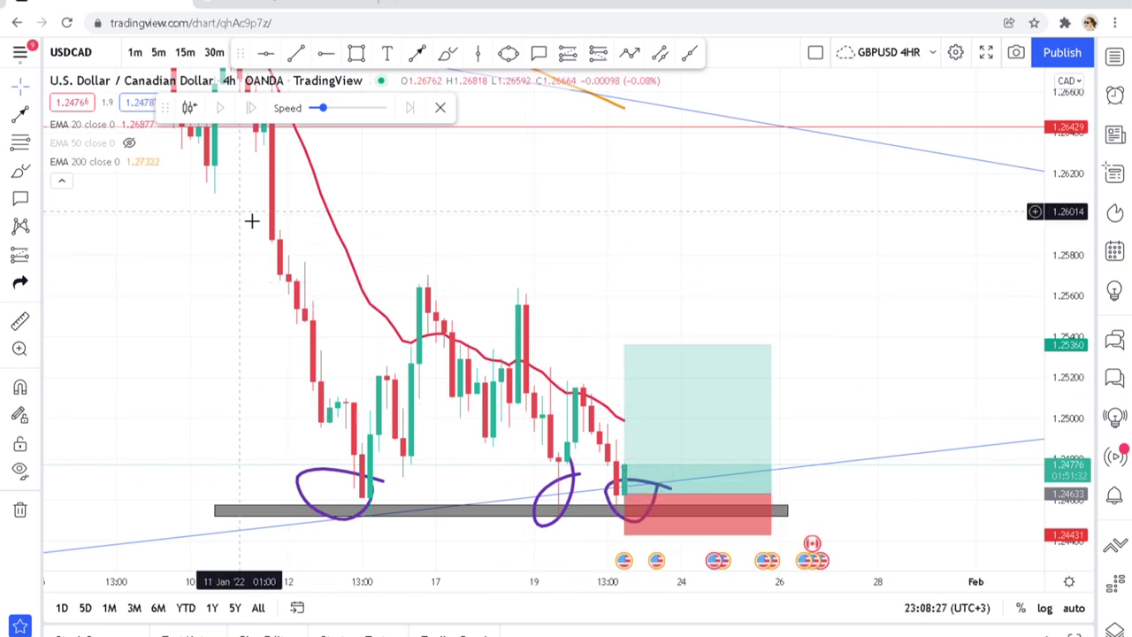
mouse_move(157, 161)
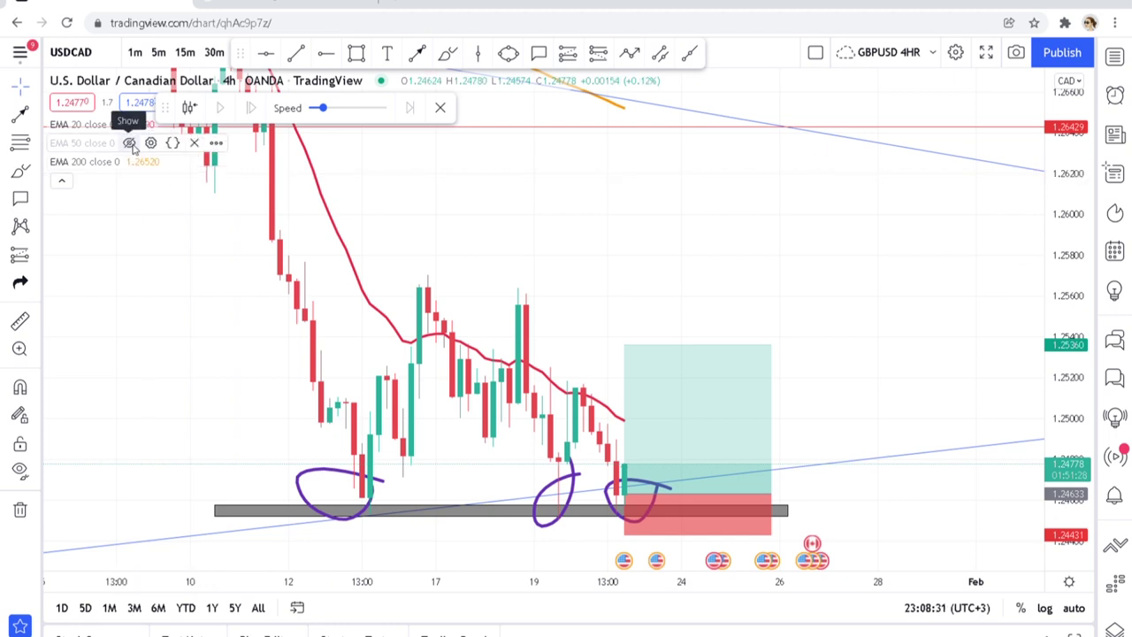
click(129, 142)
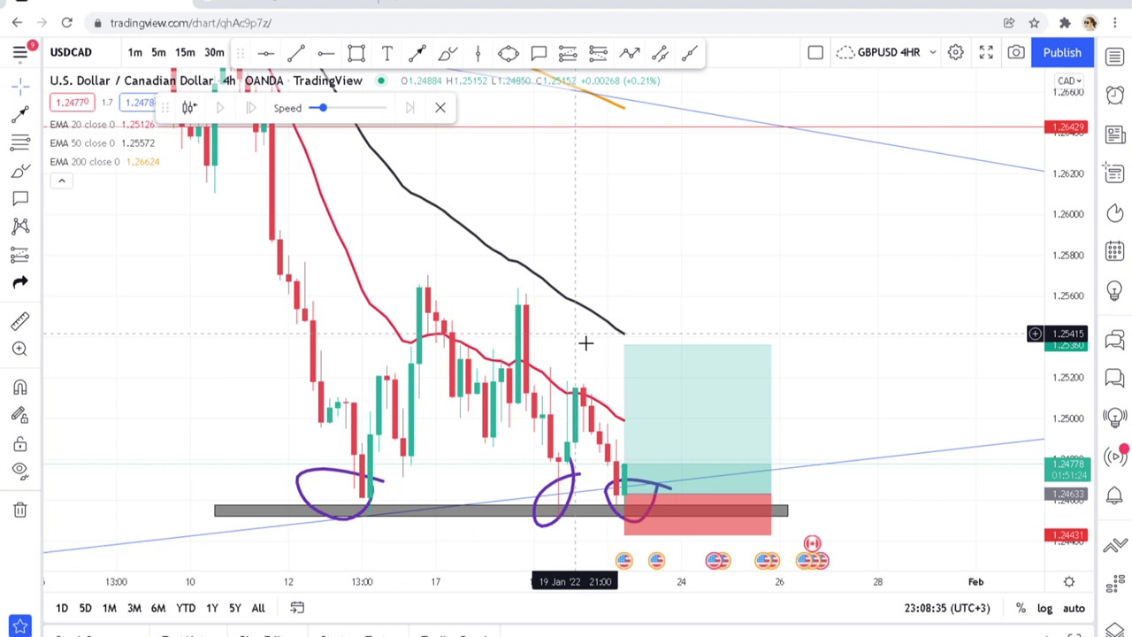
Raise the long position's target to meet the EMA 50 line near 1.2540
mouse_move(627, 352)
drag(622, 347, 623, 329)
click(826, 377)
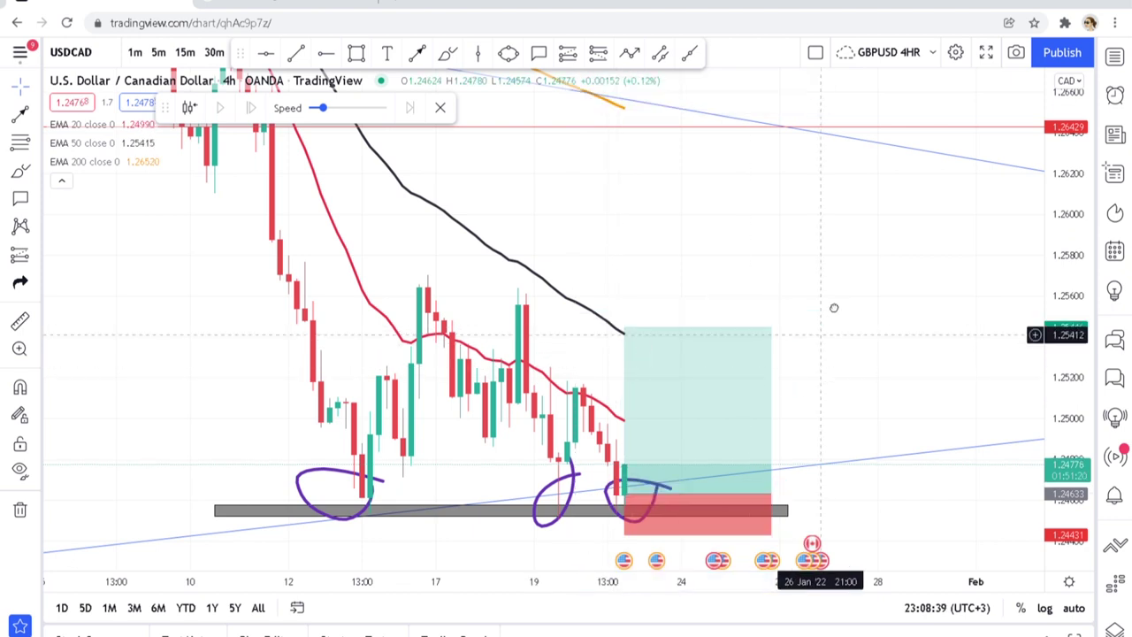
drag(831, 343, 834, 300)
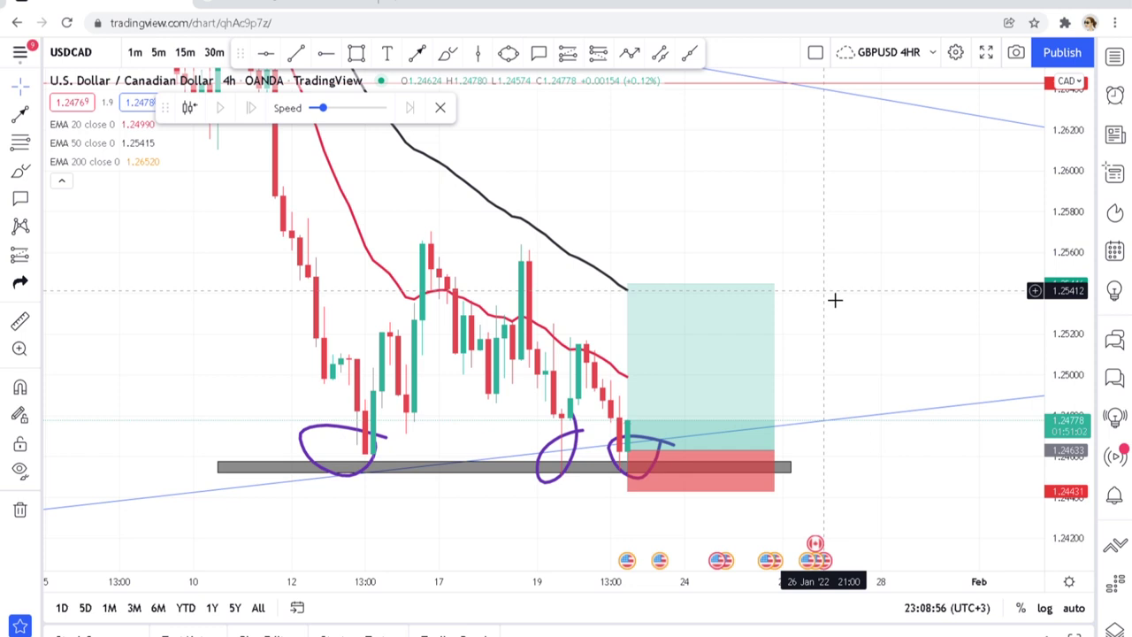
Delete the three purple brush circles and reframe the USD/CAD setup on screen
click(617, 465)
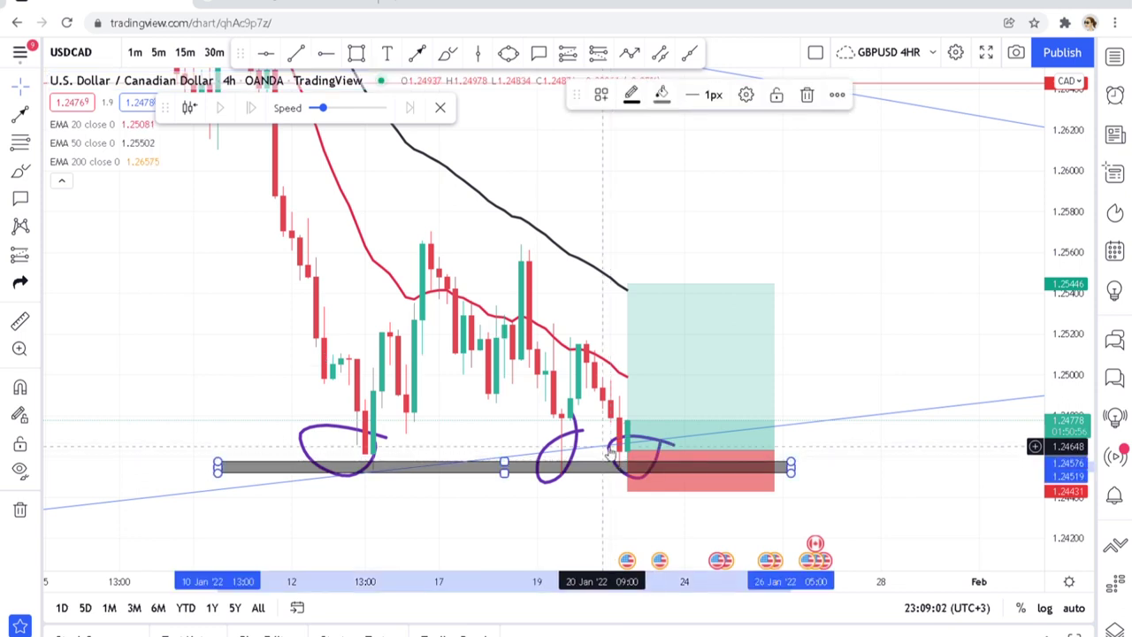
click(610, 453)
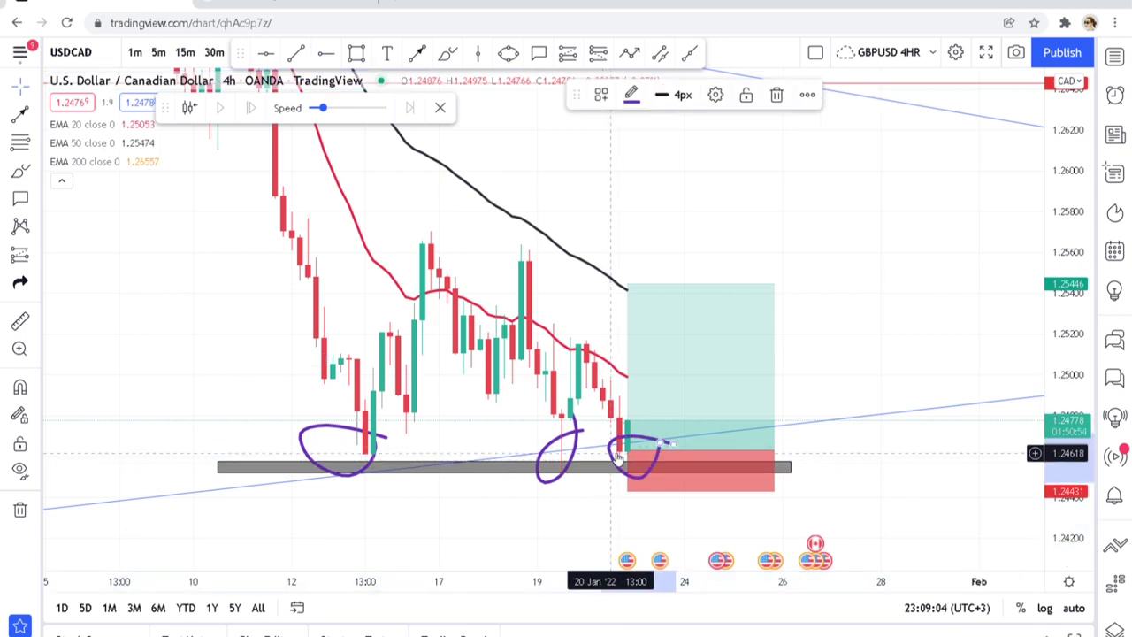
key(Delete)
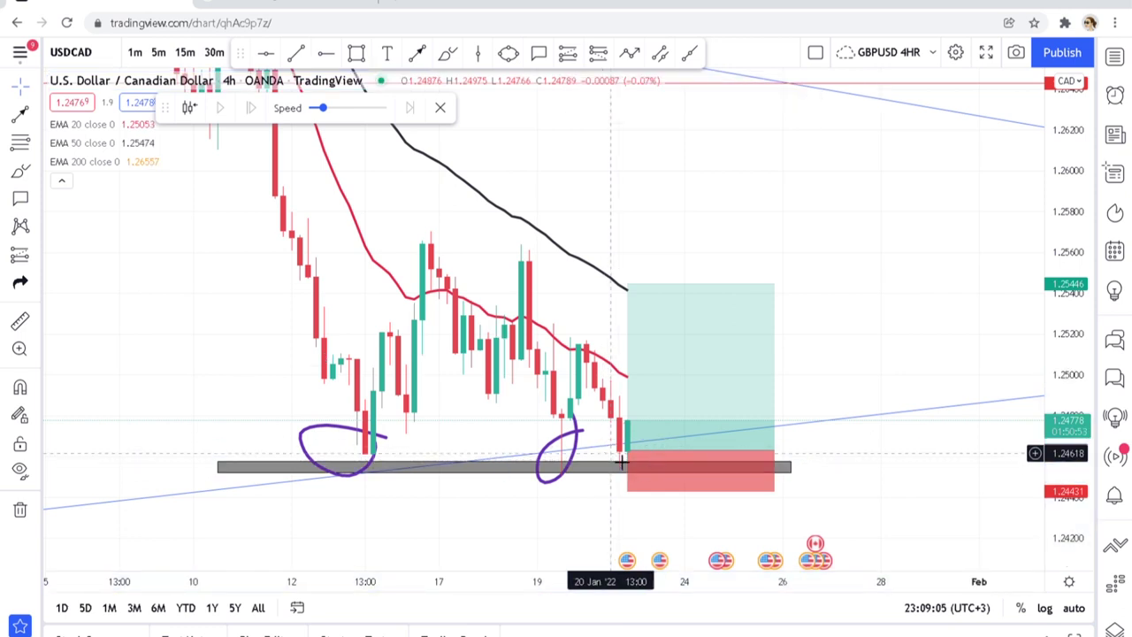
click(577, 441)
key(Delete)
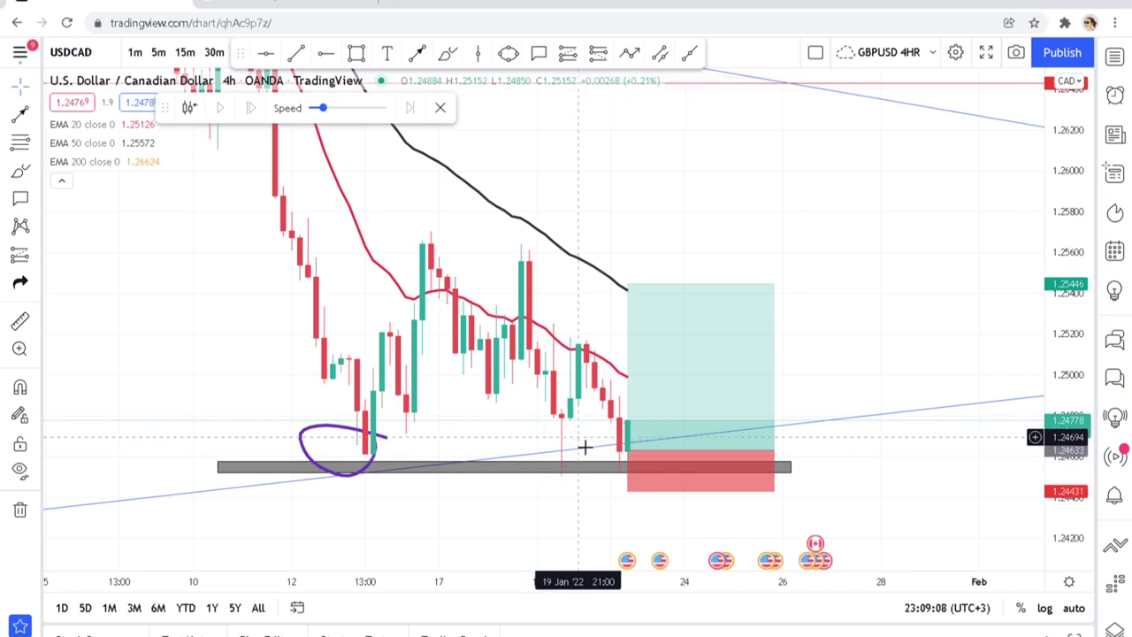
click(383, 441)
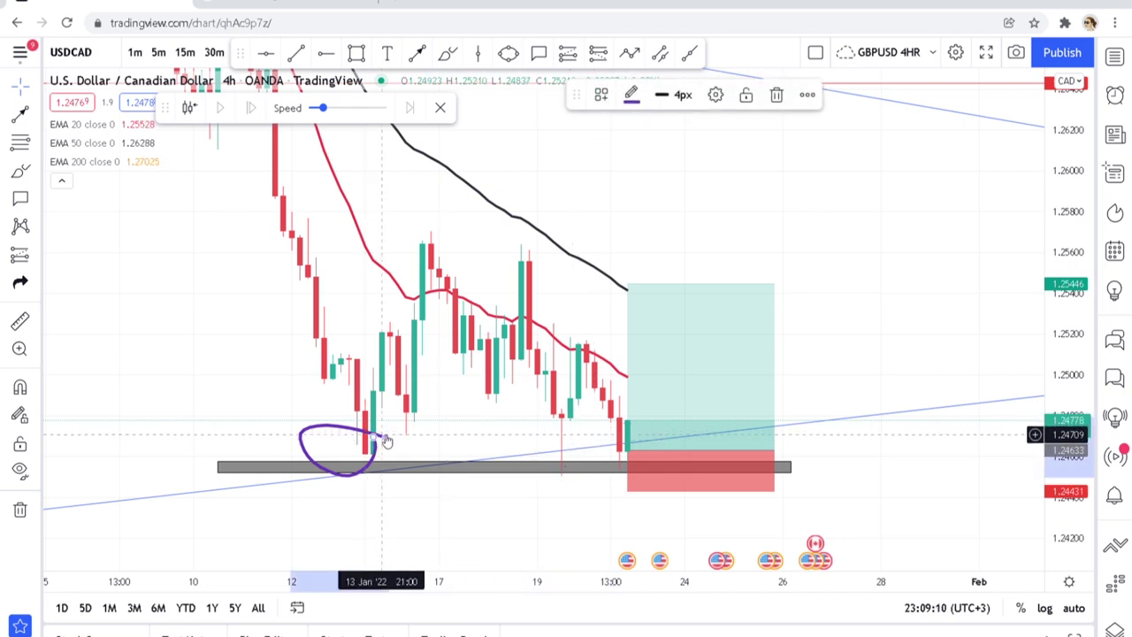
key(Delete)
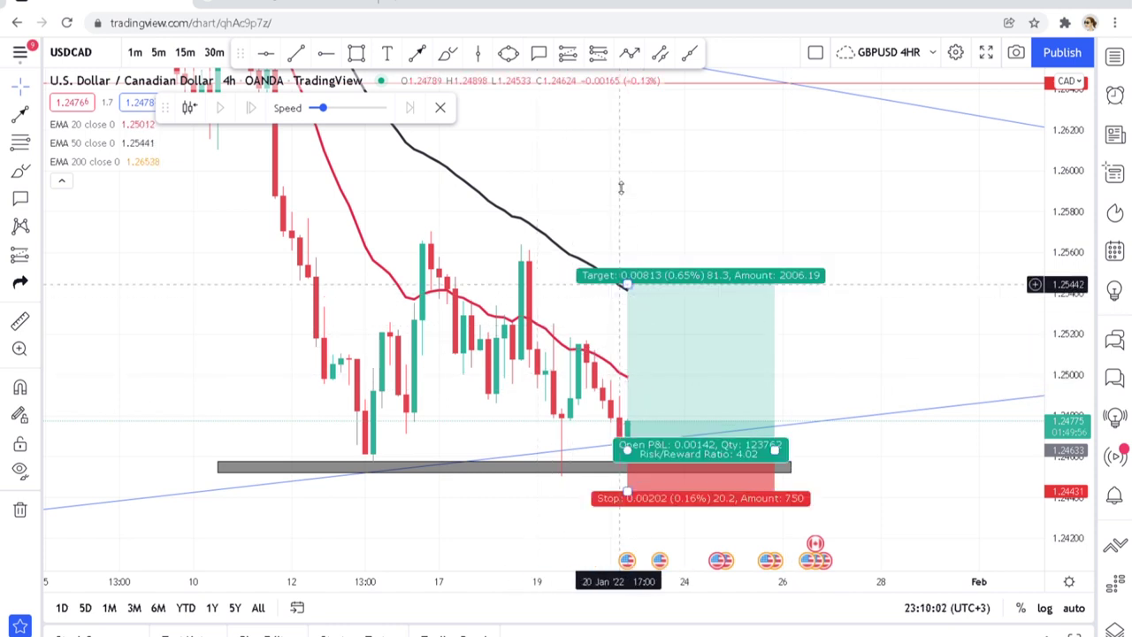
drag(645, 169, 669, 195)
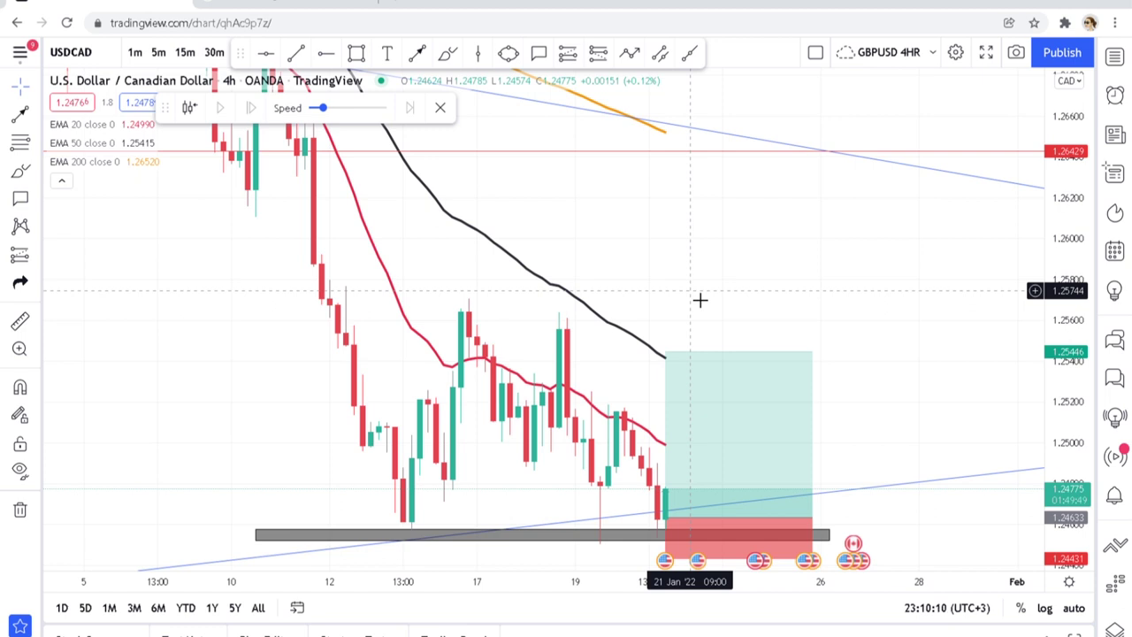
drag(700, 299, 668, 241)
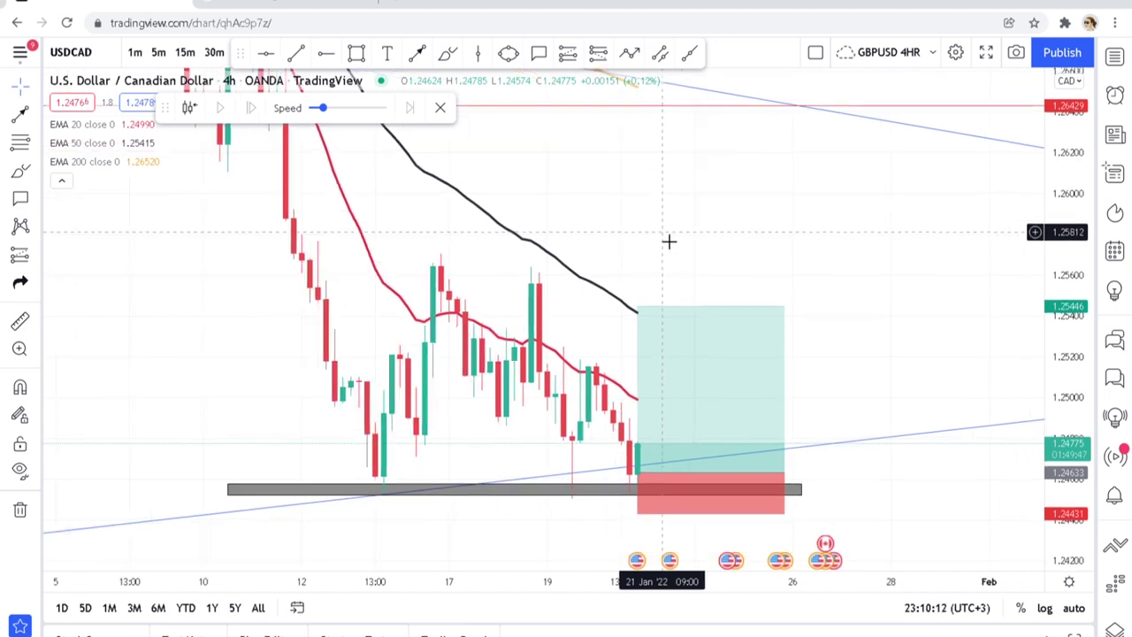